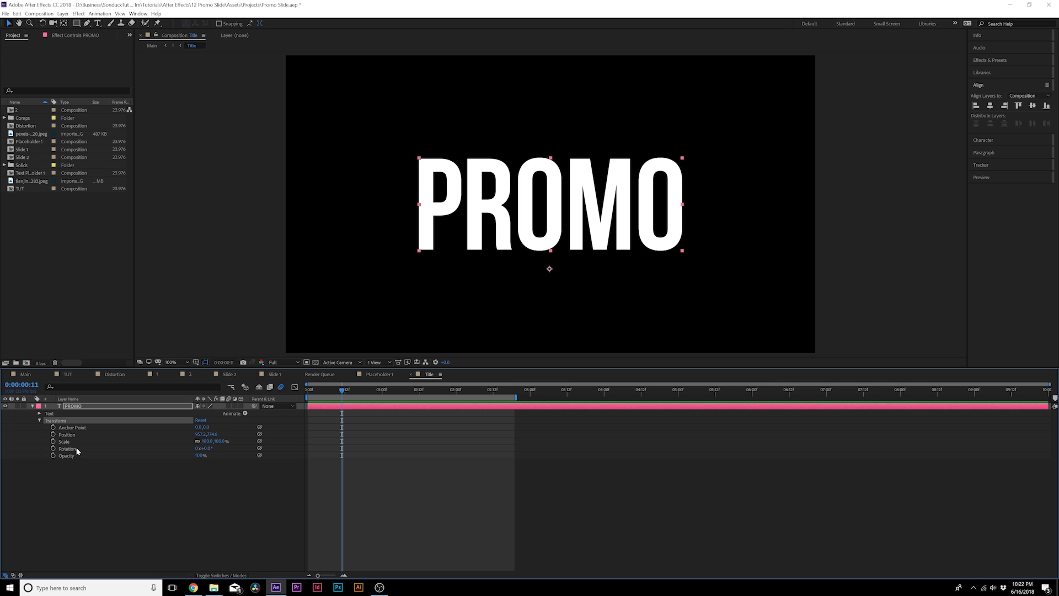
Try shifting the PROMO text layer sideways and scaling it up with its transform properties, and undo both changes
left_click_drag(199, 434, 297, 441)
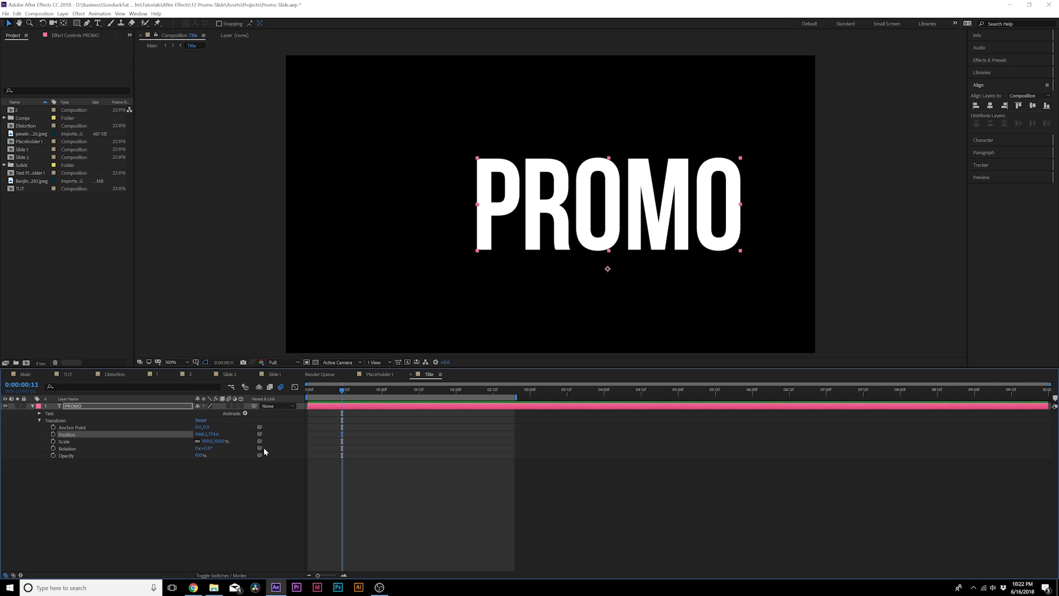
left_click_drag(209, 442, 246, 442)
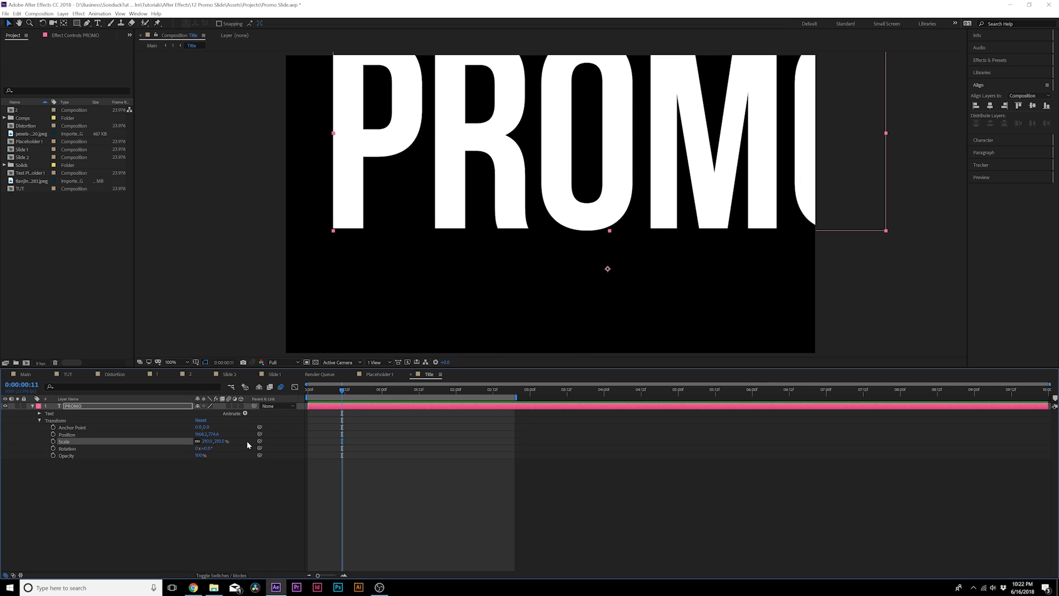
key("ctrl+z")
key("ctrl+z")
Add a Position text animator to the PROMO layer and offset the letters horizontally by about 622 px
left_click(243, 413)
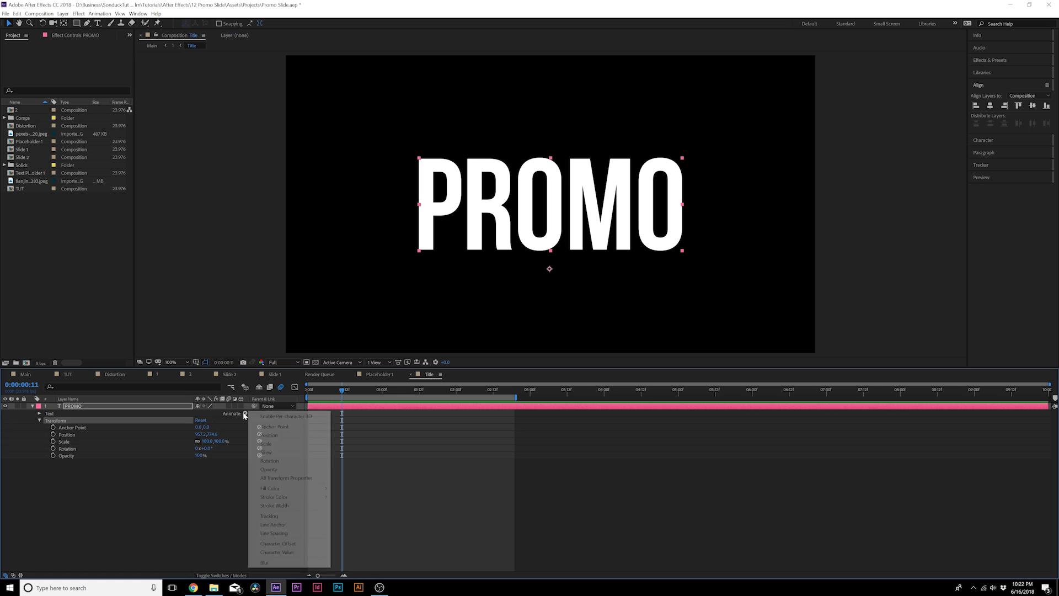
left_click(269, 435)
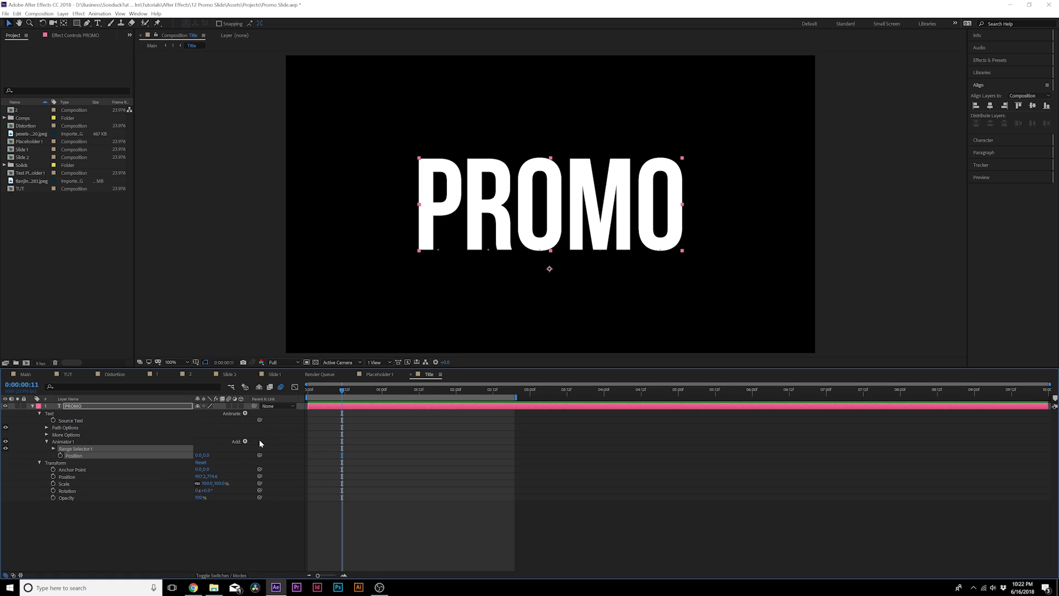
left_click_drag(197, 455, 458, 455)
Expand Range Selector 1 of the PROMO text animator and increase its Start value to move the letters individually
left_click(53, 449)
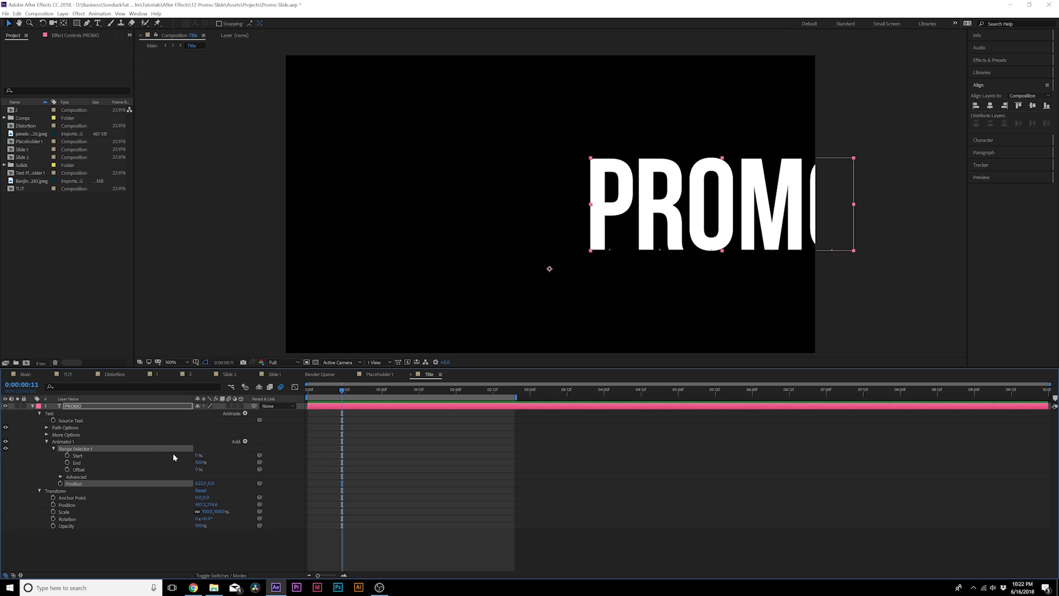
left_click_drag(200, 457, 259, 459)
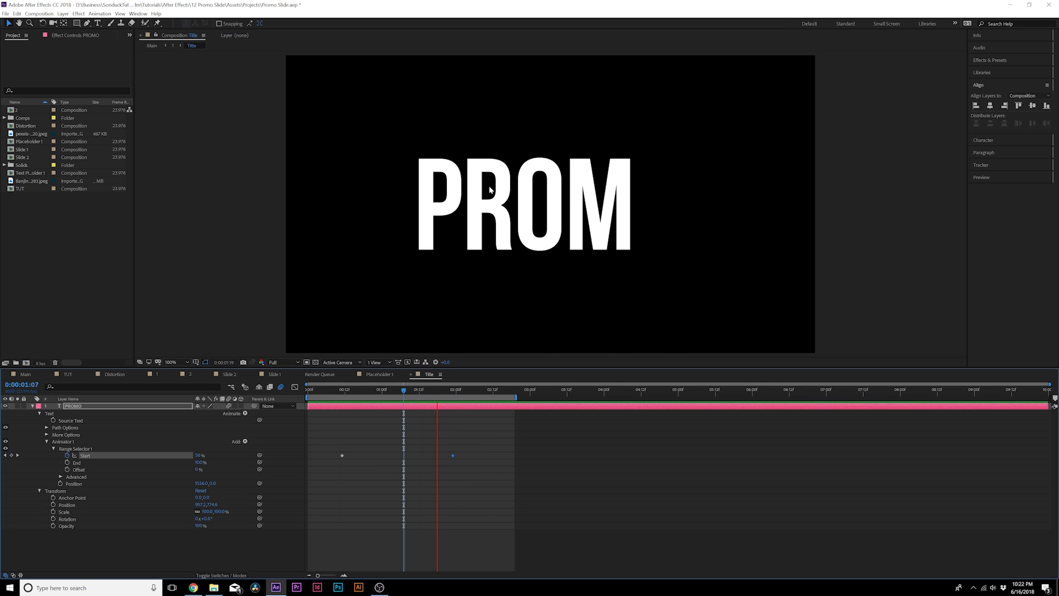
left_click(221, 428)
left_click(245, 413)
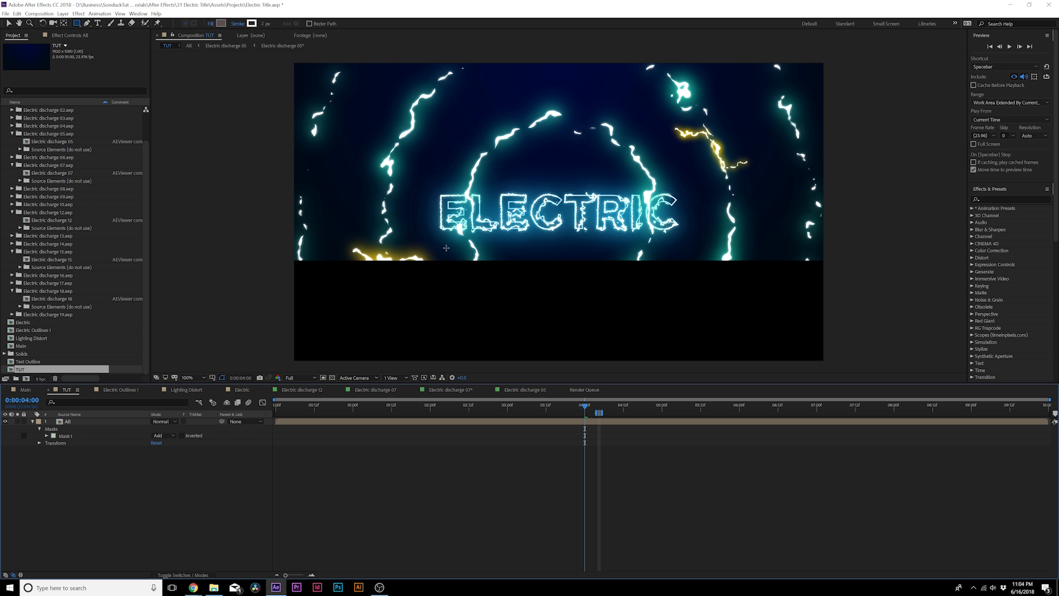
Compare Mask 1 on the electric title layer with and without feathering, ending with a mask feather of about 150 pixels
left_click(89, 422)
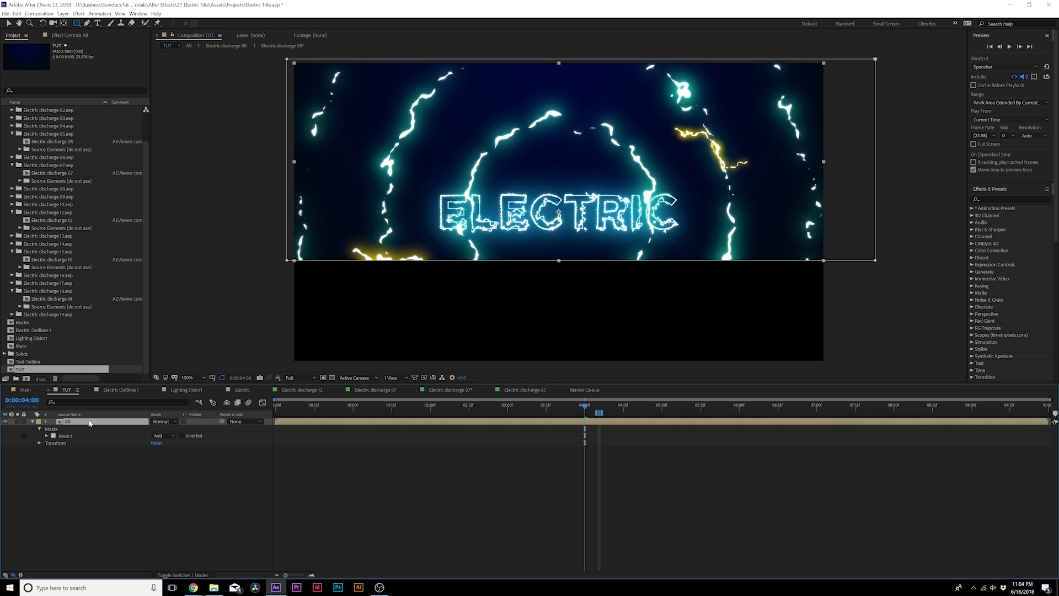
key("f")
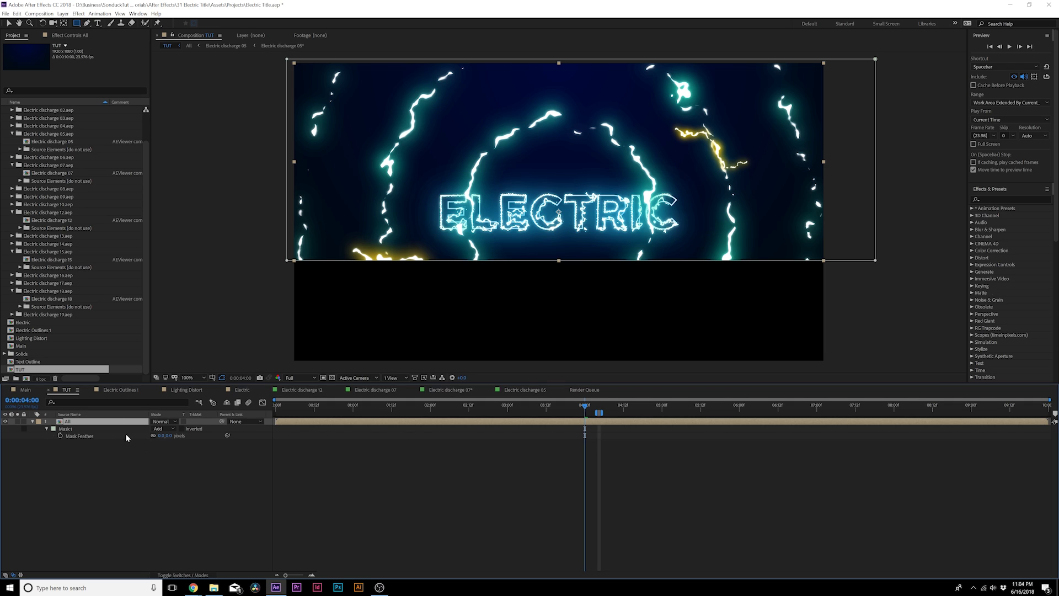
left_click_drag(163, 436, 219, 437)
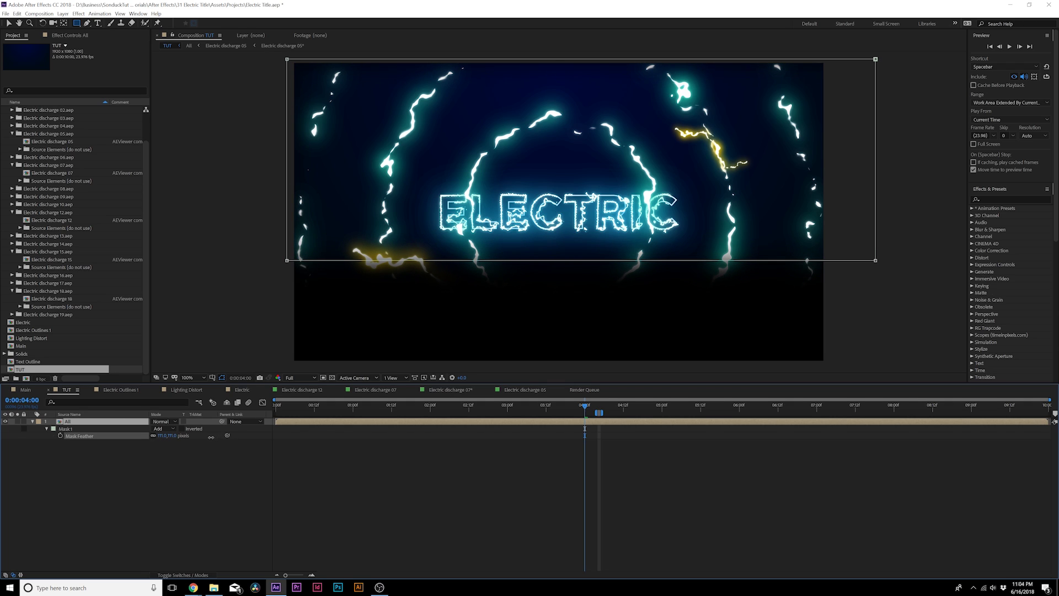
left_click(127, 484)
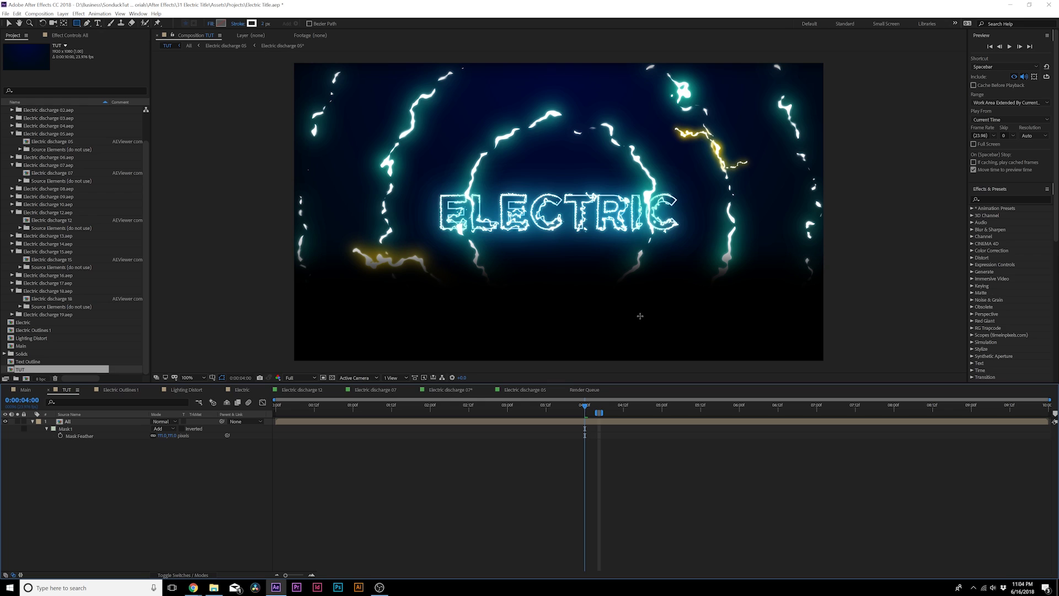
left_click_drag(163, 436, 110, 434)
left_click(149, 470)
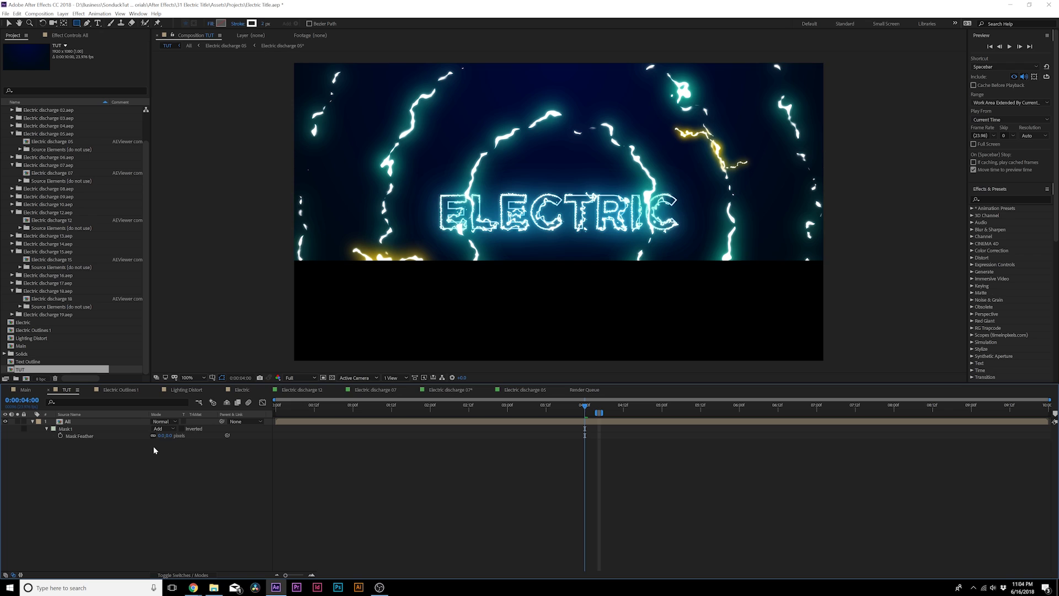
left_click_drag(163, 436, 238, 436)
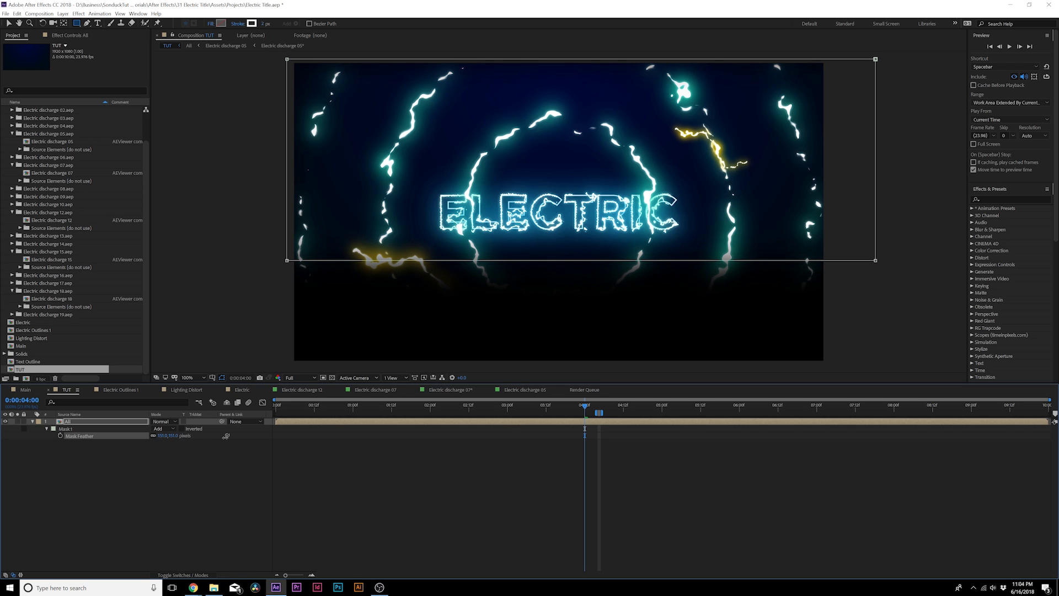
left_click(180, 463)
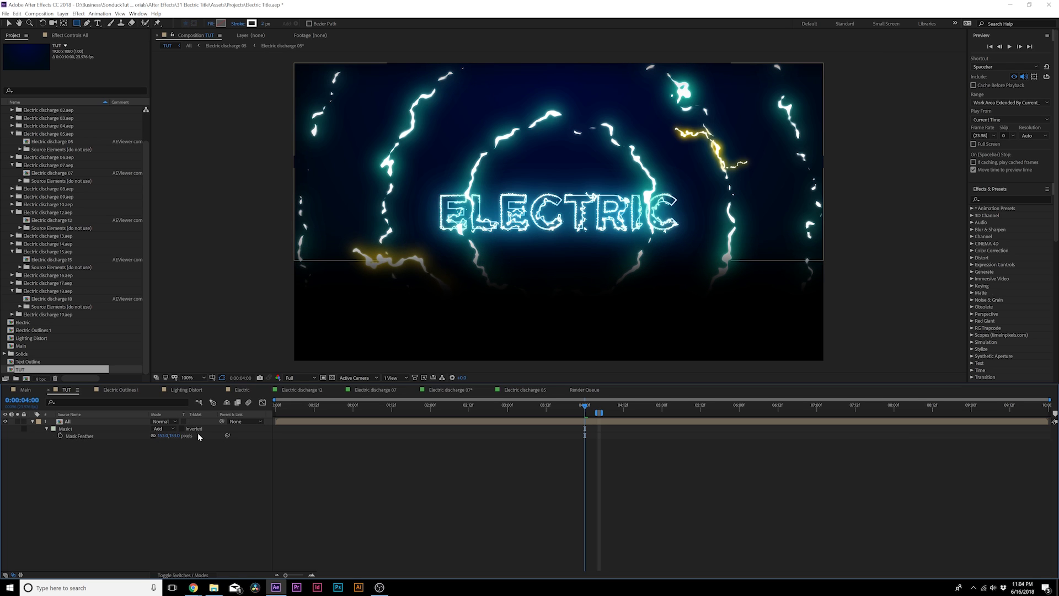
left_click(111, 420)
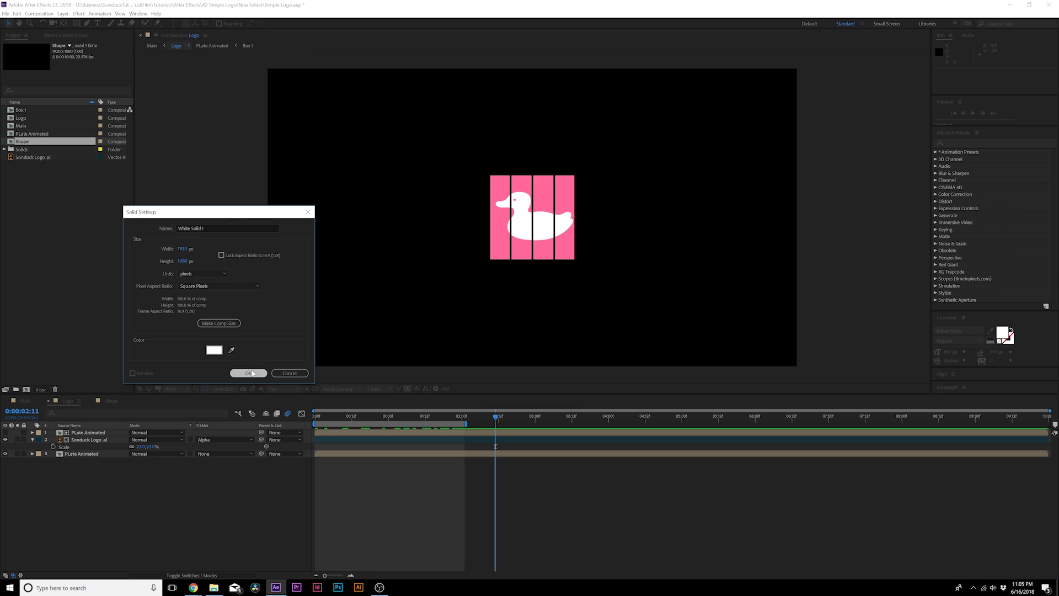
Try cropping a new white 1920 × 1080 px solid with a wide rectangular mask, and delete that solid
left_click(248, 372)
left_click(77, 23)
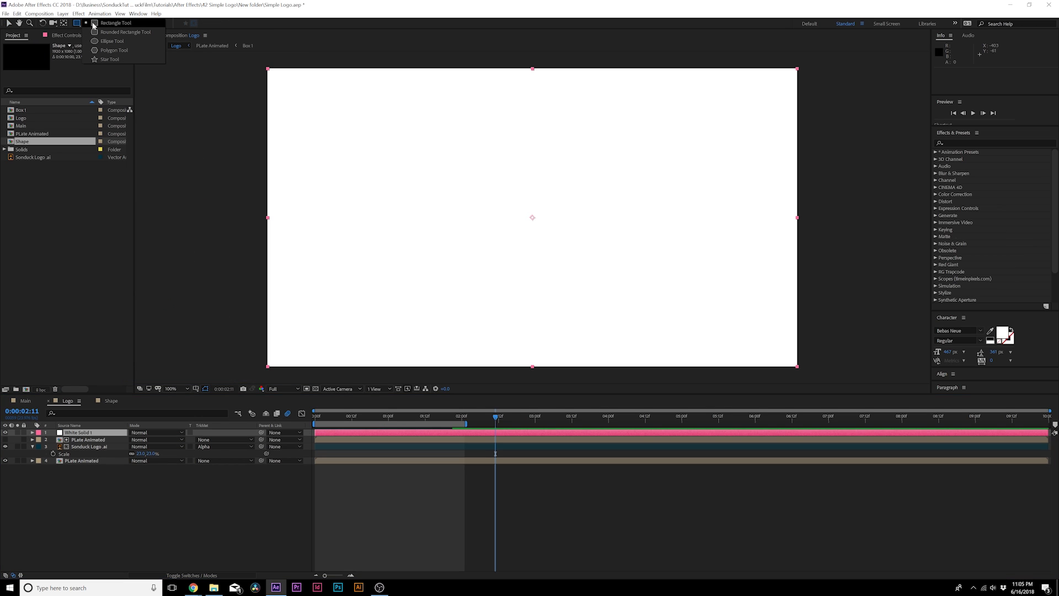
left_click_drag(367, 178, 598, 224)
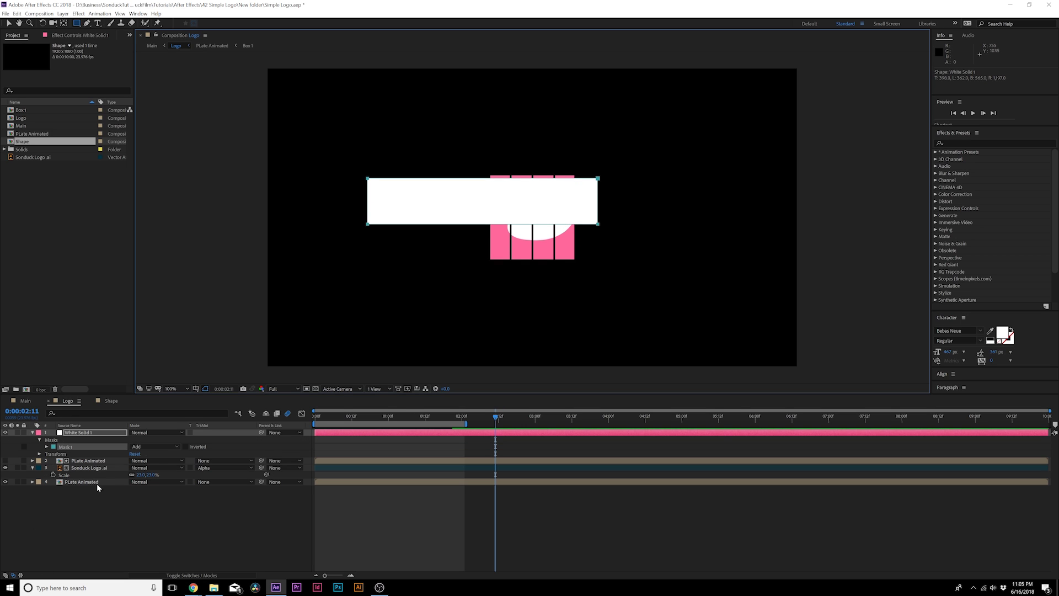
left_click(85, 431)
key("Delete")
Draw a tall, narrow white rectangle shape layer beside the duck logo, about 90 × 410 px, and inspect its addable shape properties
mouse_move(384, 156)
left_mouse_down()
mouse_move(461, 250)
mouse_move(455, 268)
mouse_move(397, 269)
mouse_move(409, 270)
left_mouse_up()
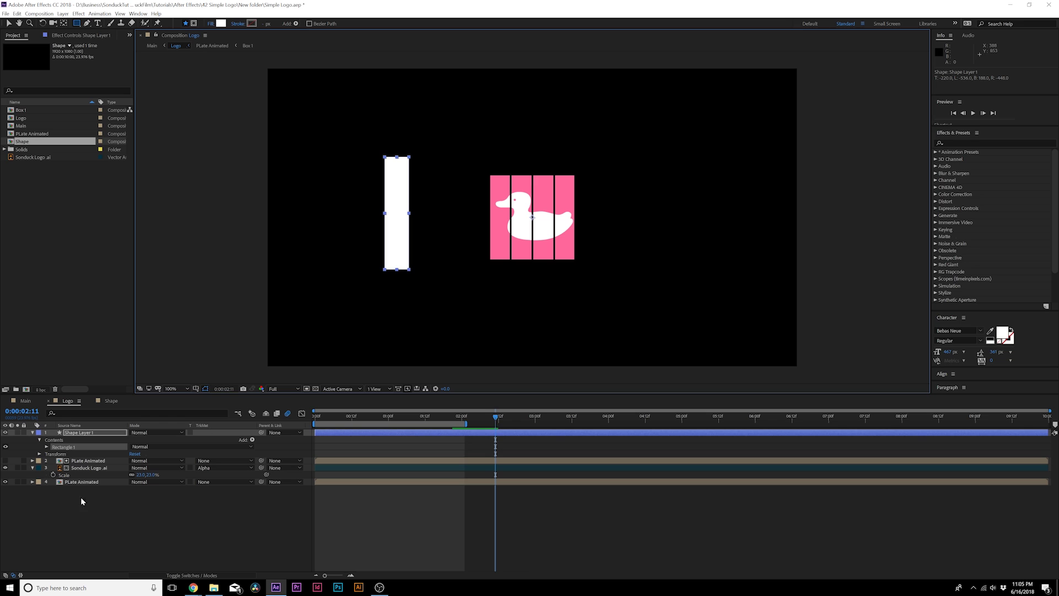
left_click(68, 433)
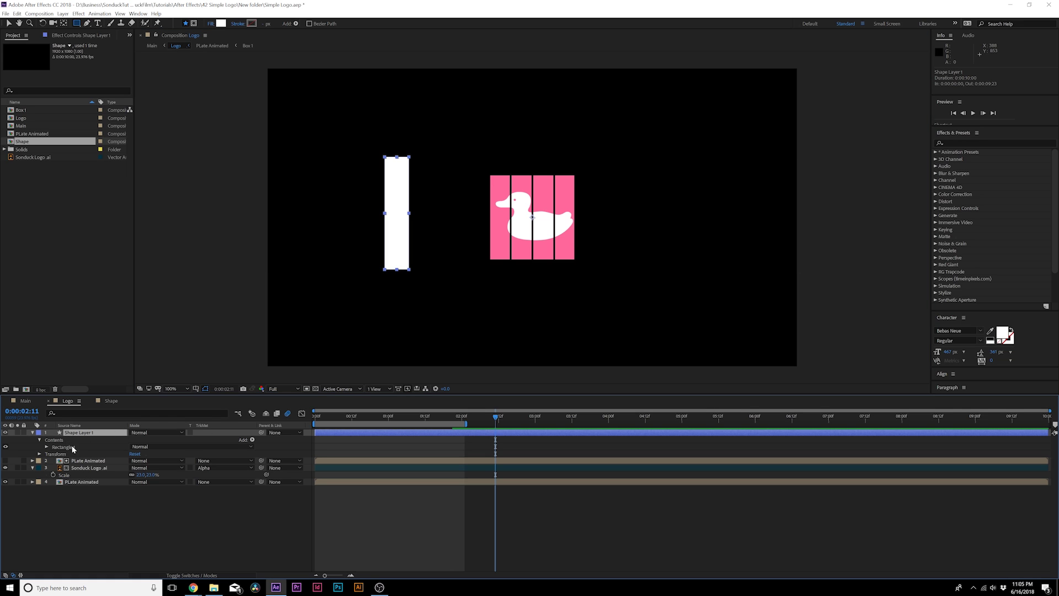
left_click(253, 440)
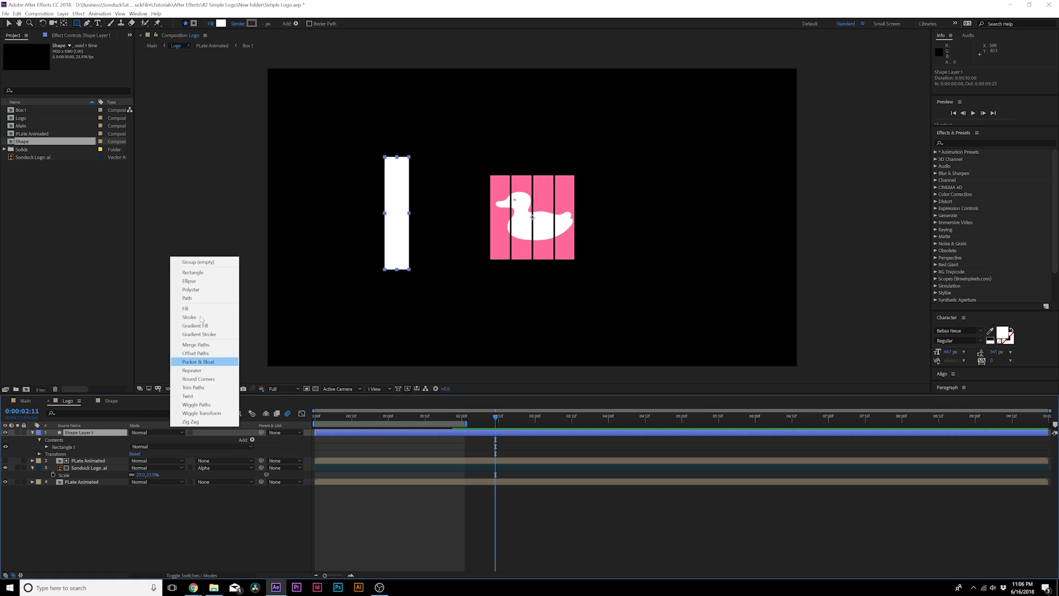
left_click(46, 447)
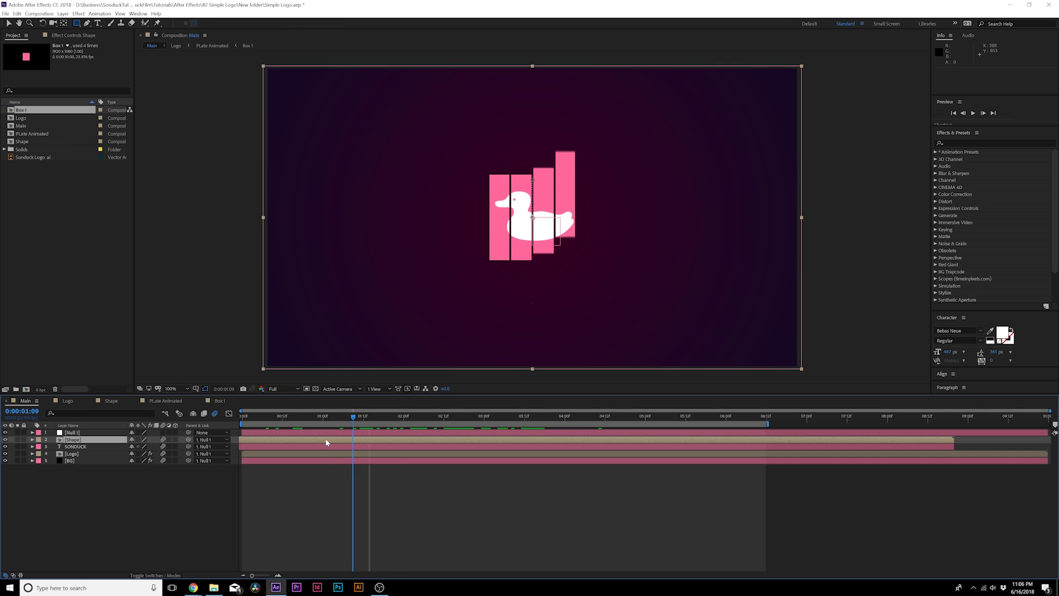
Shift the Shape layer to a later time in the Main composition
left_click_drag(354, 441, 612, 438)
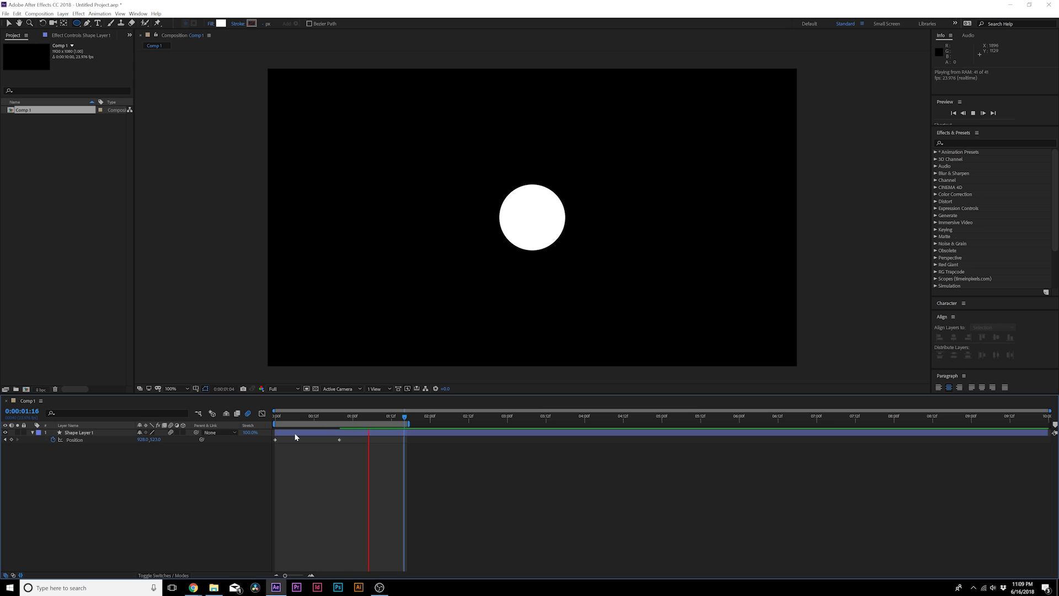
Apply Easy Ease to both Position keyframes of the circle's shape layer and preview the motion
key("space")
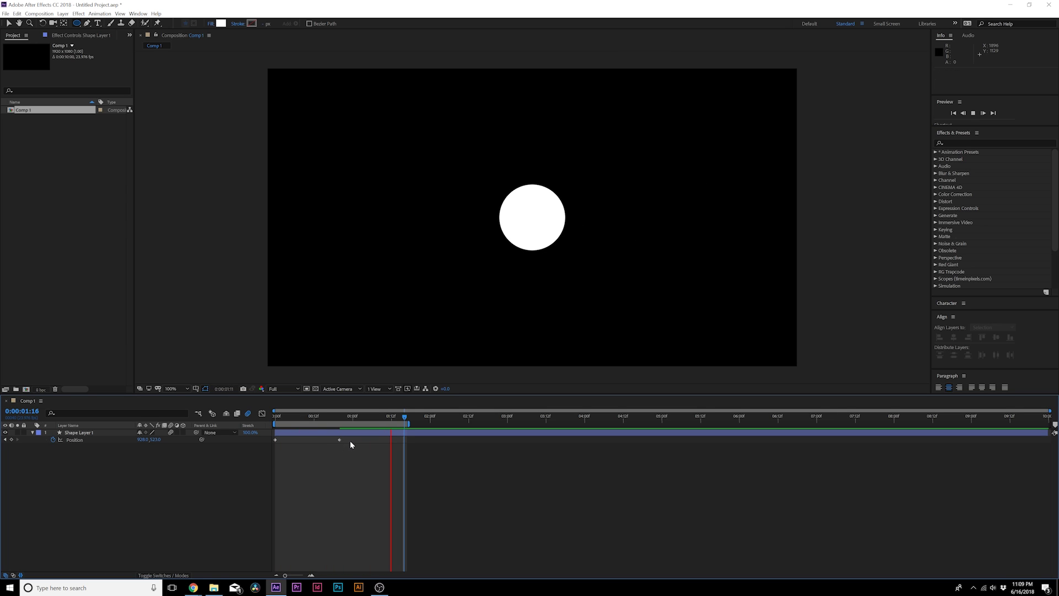
left_click_drag(325, 444, 252, 442)
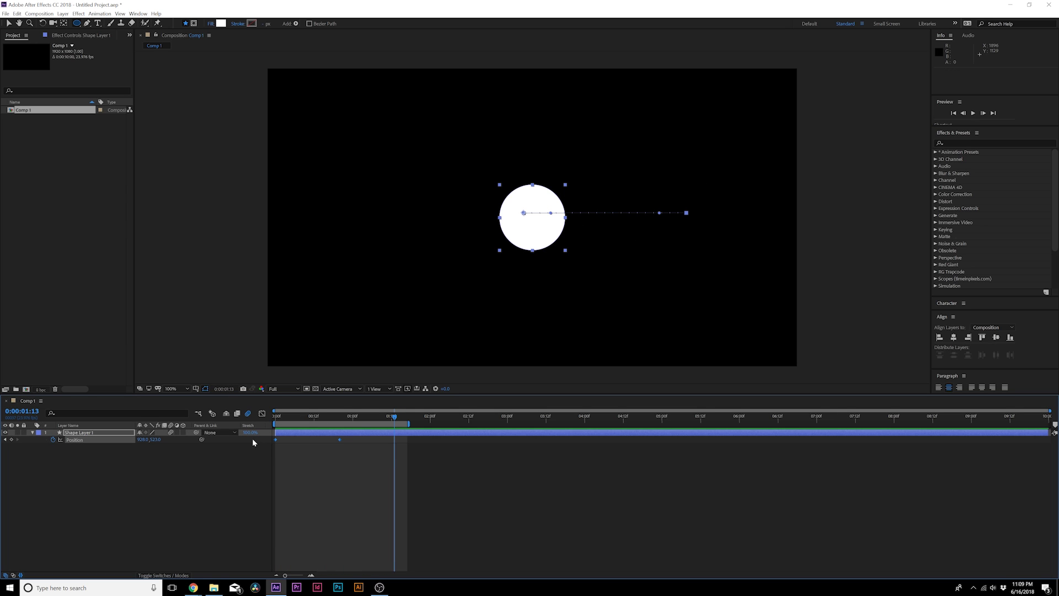
key("F9")
key("space")
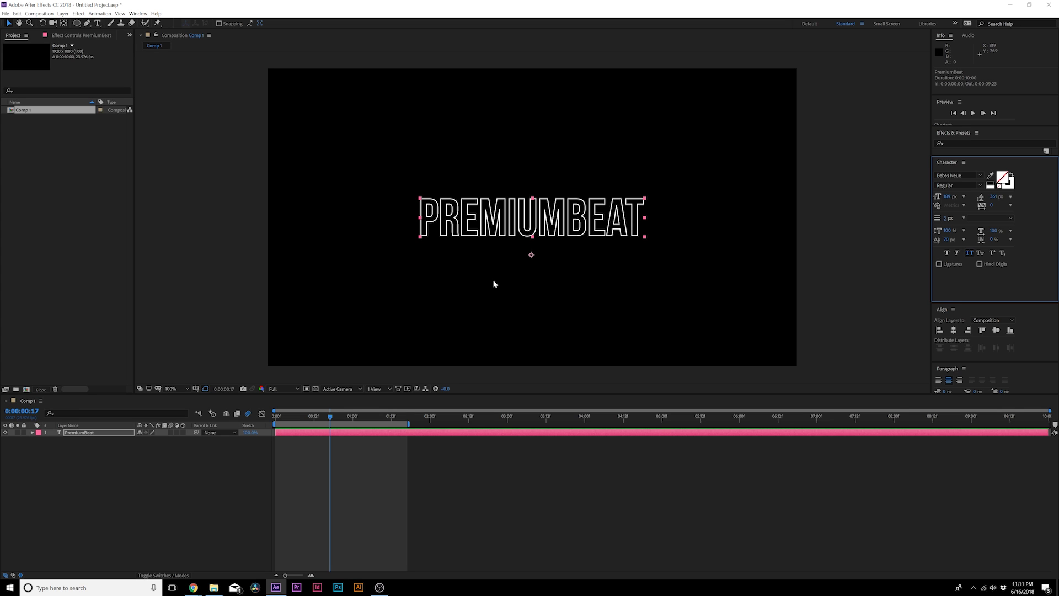
Apply the Stroke effect to the PremiumBeat text layer and check its available Path choices
left_click(78, 13)
mouse_move(127, 119)
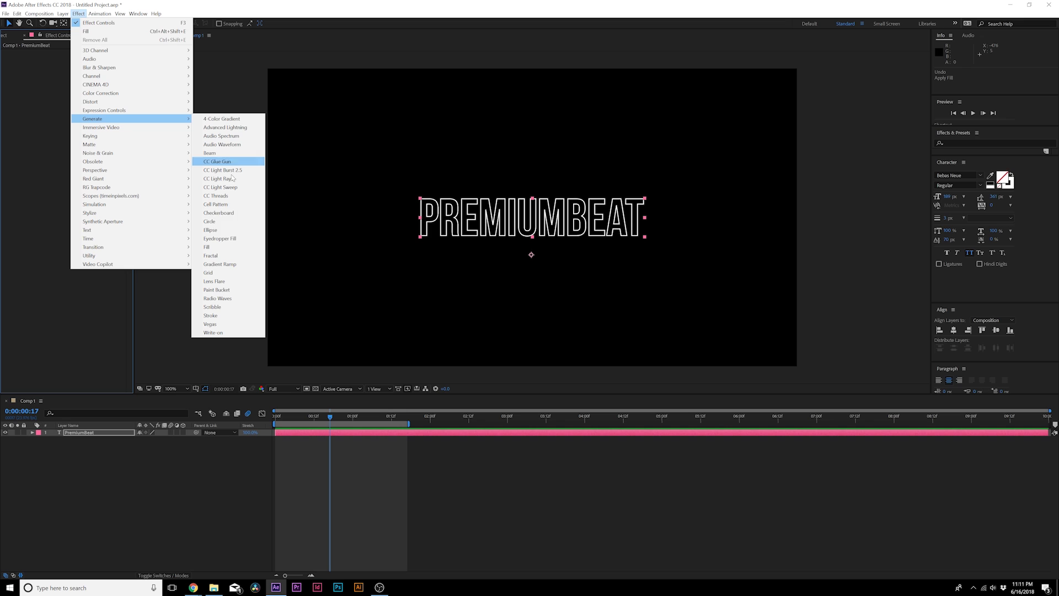
left_click(220, 315)
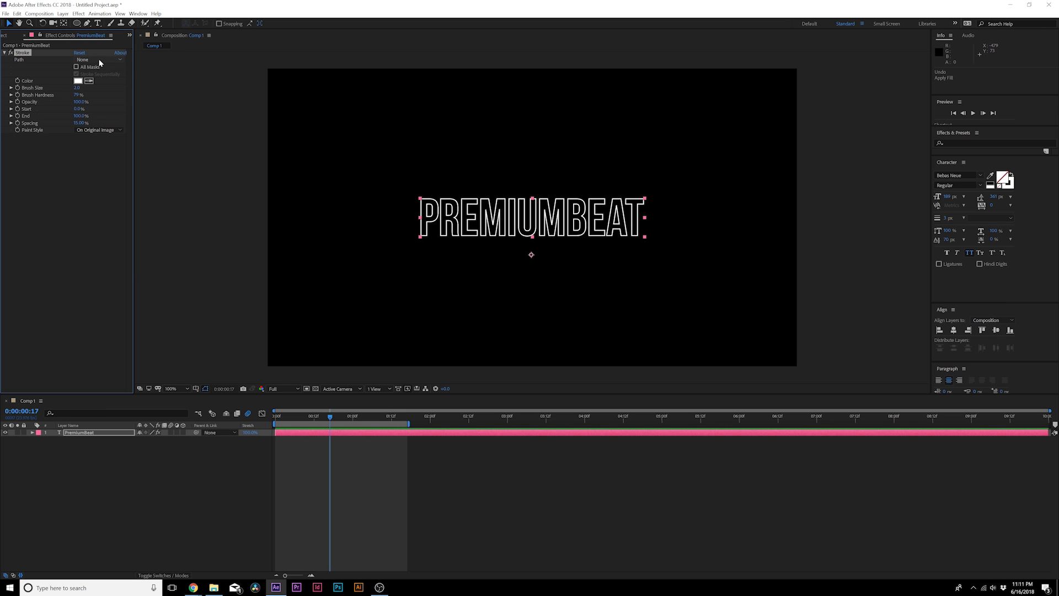
left_click(99, 59)
left_click(71, 244)
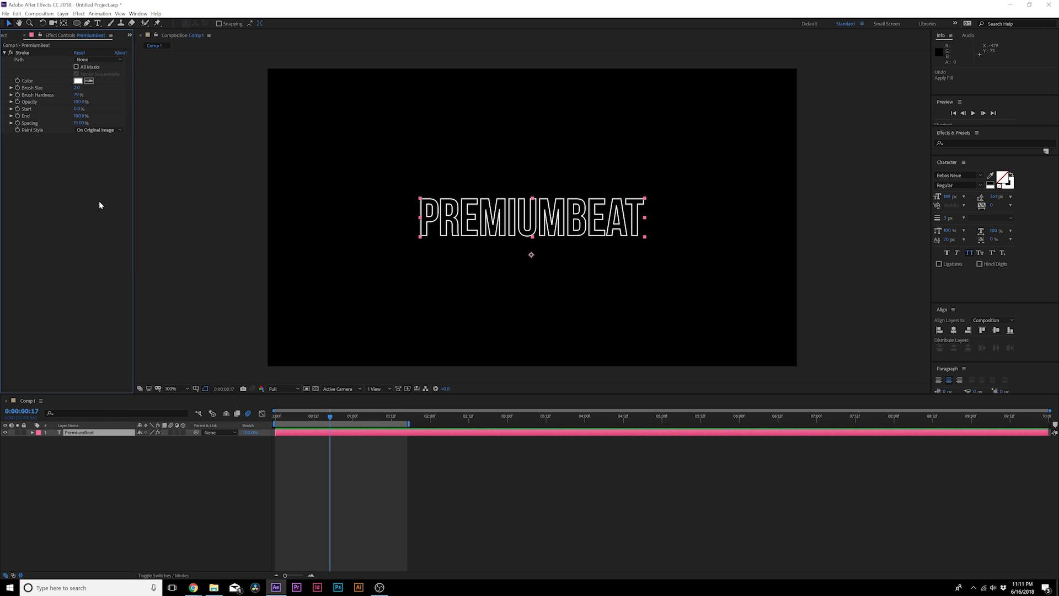
Auto-trace the PremiumBeat text layer on the current frame using the Alpha channel
left_click(63, 13)
left_click(94, 268)
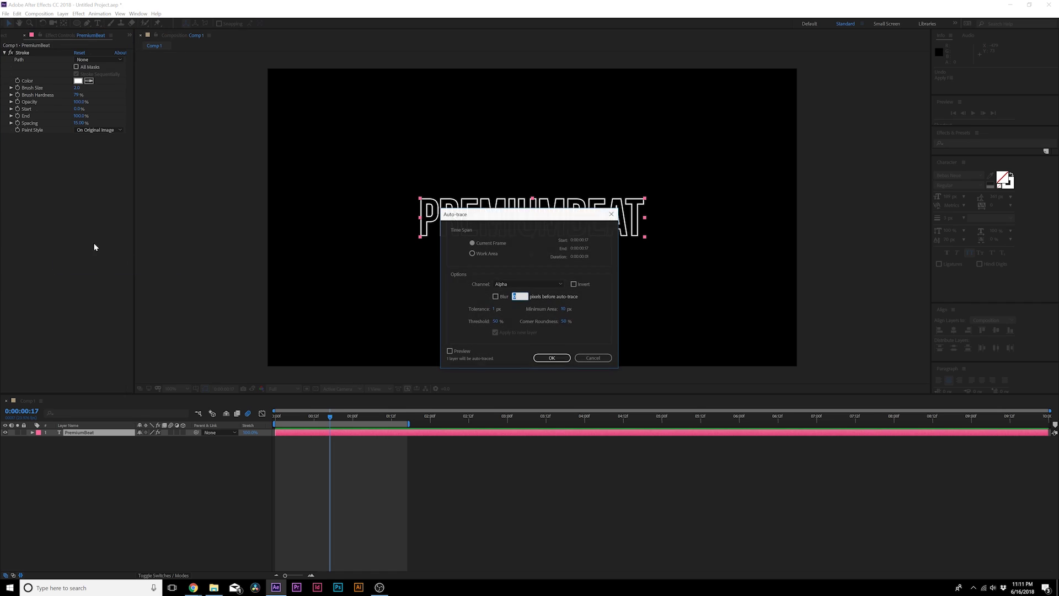
left_click(551, 358)
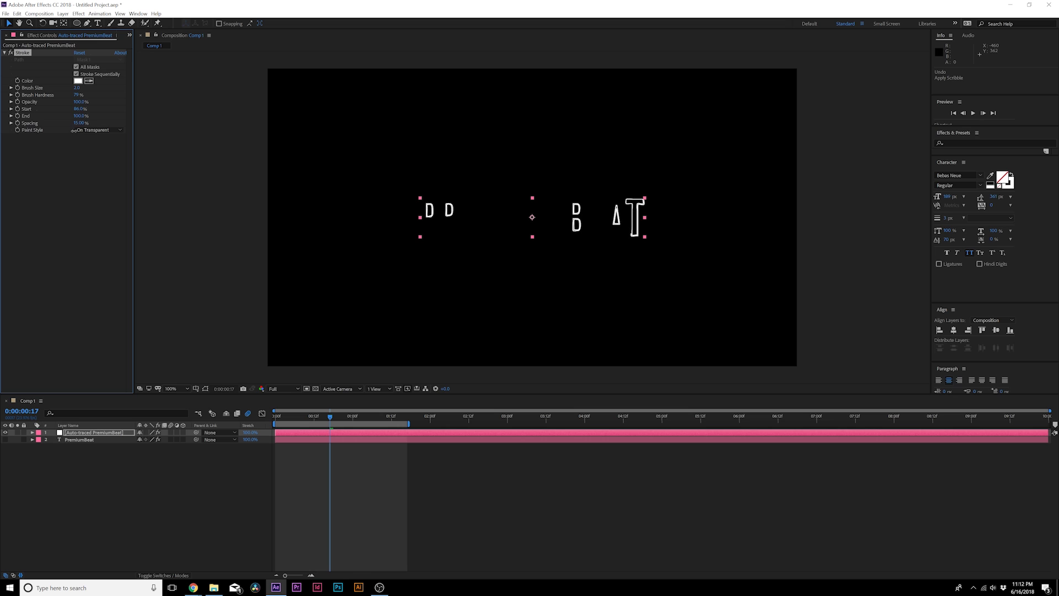
Delete the Stroke effect and the auto-traced layer, and make the original PremiumBeat text layer visible again
left_click_drag(73, 130, 39, 131)
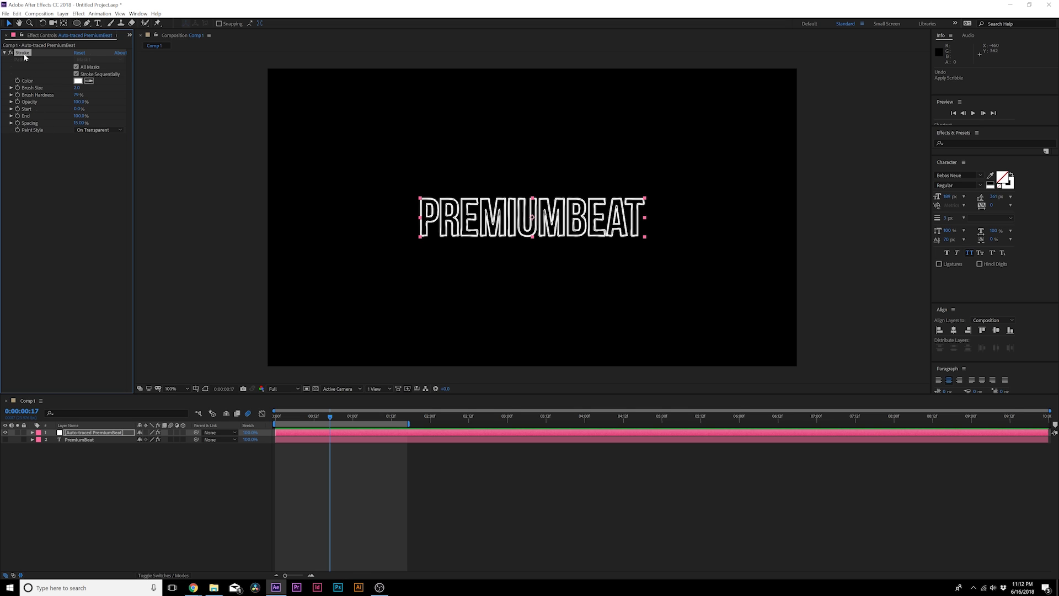
key("Delete")
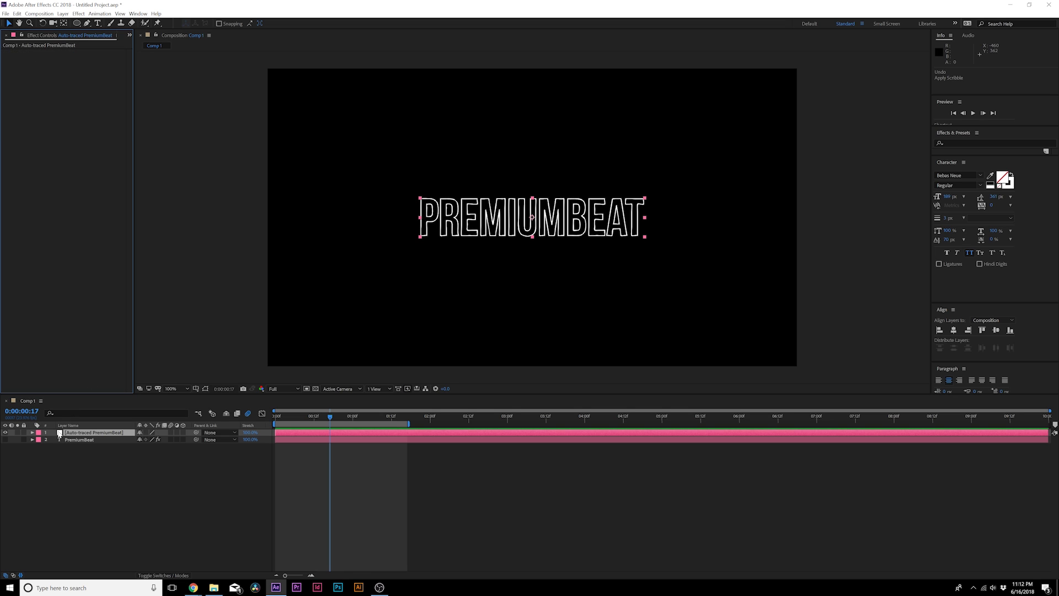
key("Delete")
left_click(5, 433)
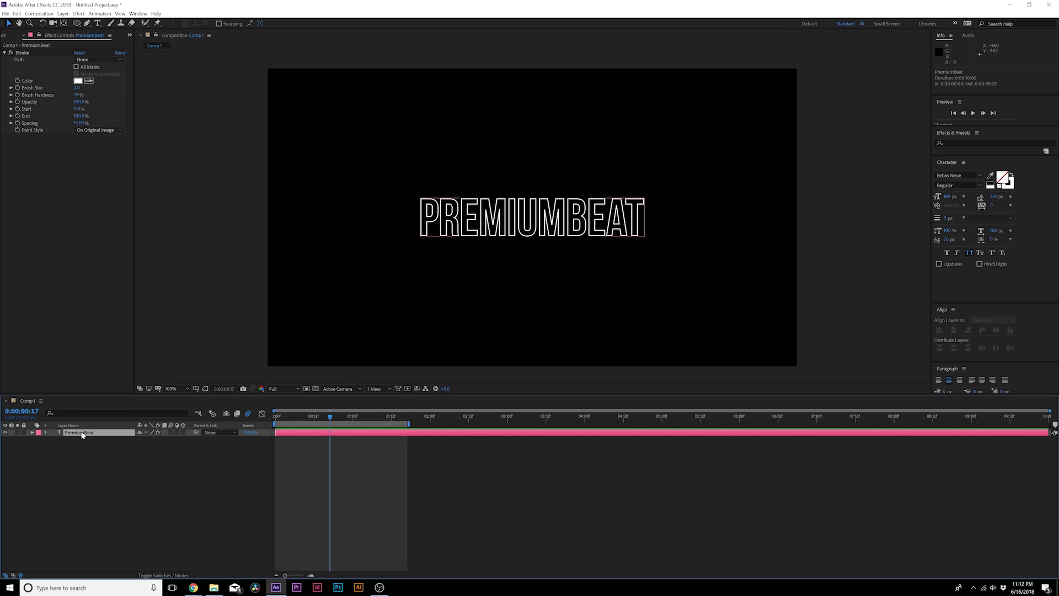
Create shapes from text from the PremiumBeat text layer
left_click(74, 432, "ctrl")
right_click(74, 431)
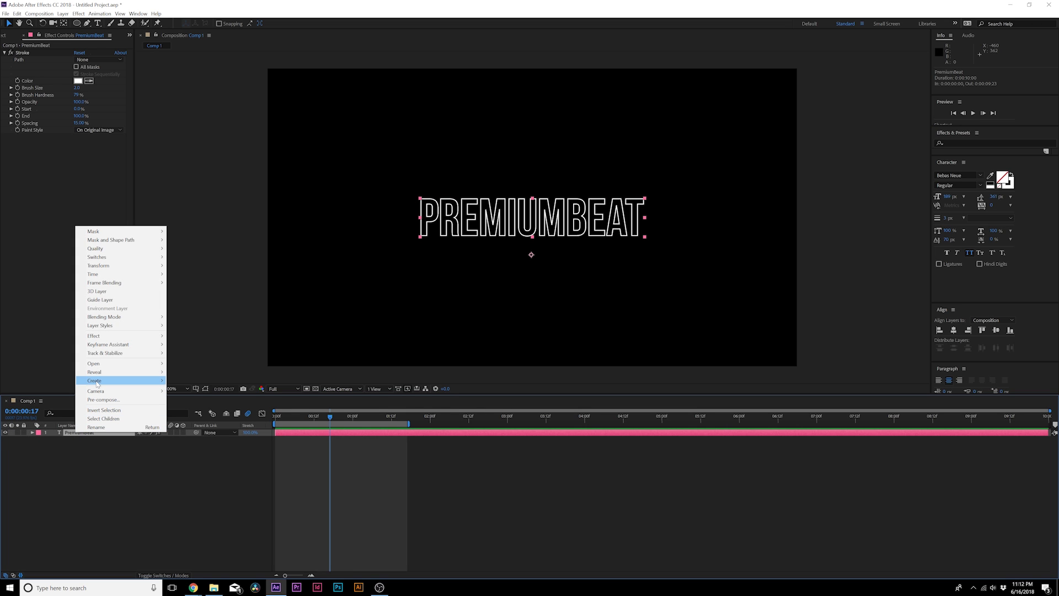
mouse_move(127, 380)
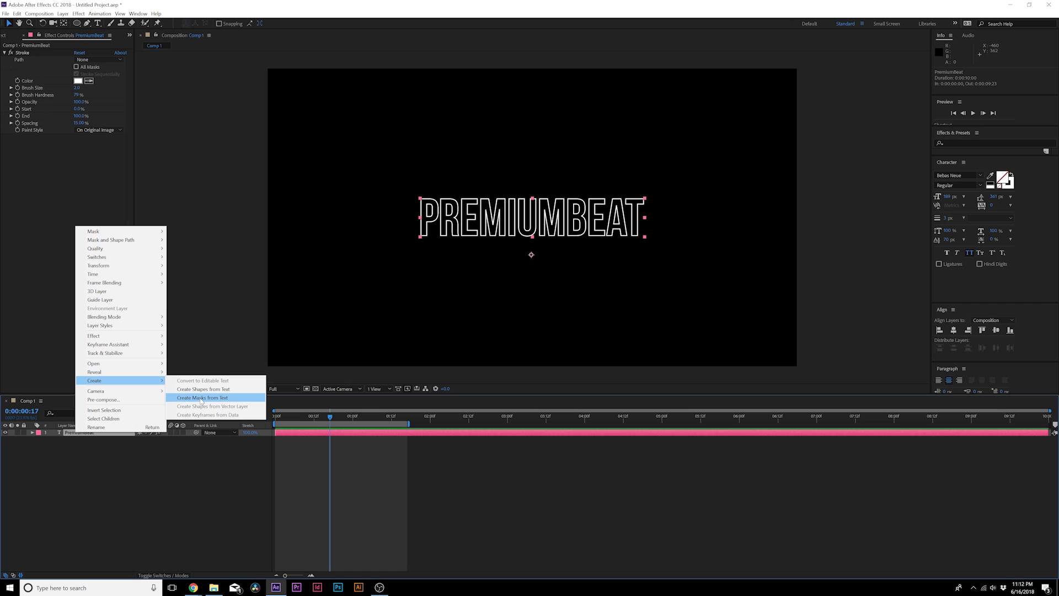
left_click(202, 391)
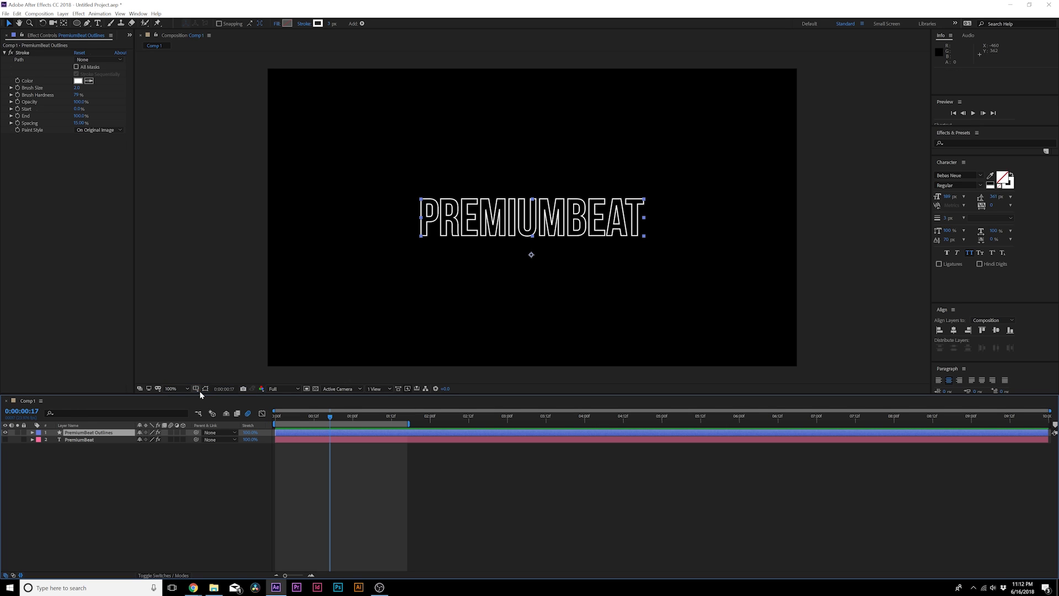
Add Trim Paths to the contents of the PremiumBeat Outlines shape layer
left_click(32, 433)
left_click(187, 439)
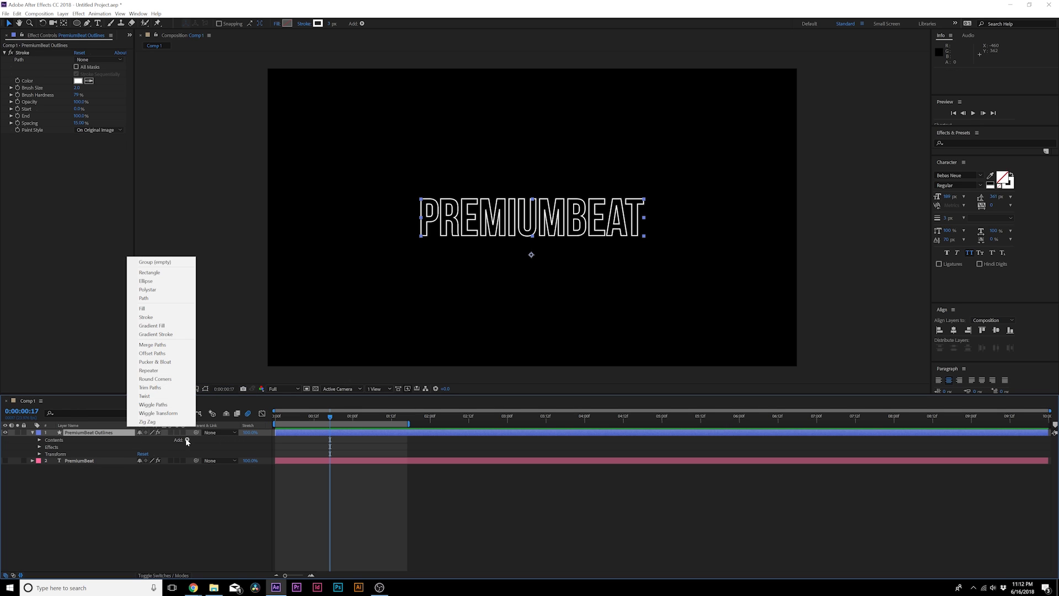
left_click(150, 387)
left_click(47, 524)
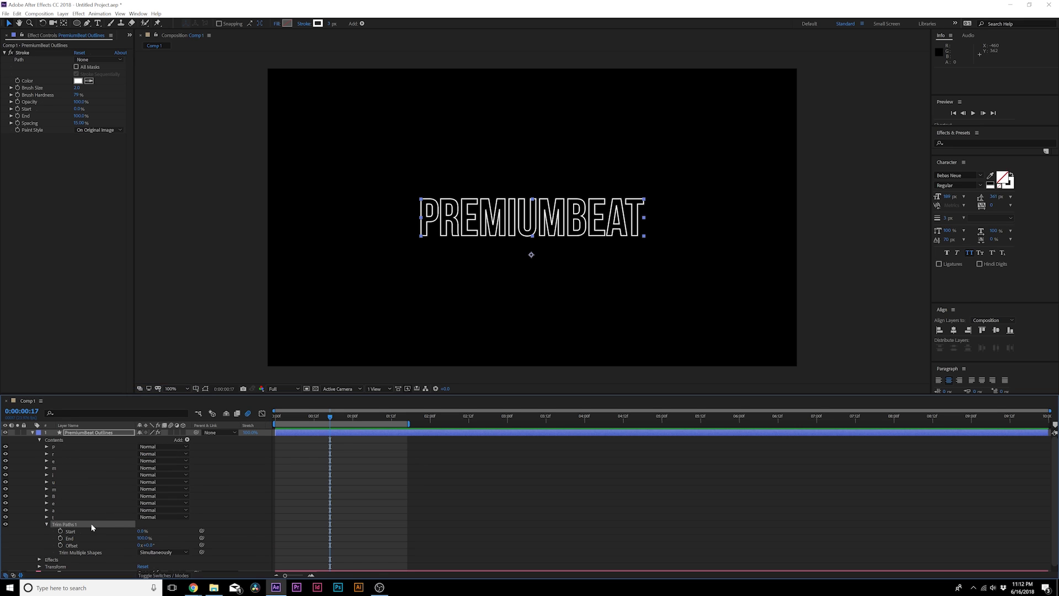
Adjust the Start value of Trim Paths on the PremiumBeat Outlines layer to trim the letter outlines
mouse_move(140, 531)
left_mouse_down()
mouse_move(164, 536)
mouse_move(131, 538)
left_mouse_up()
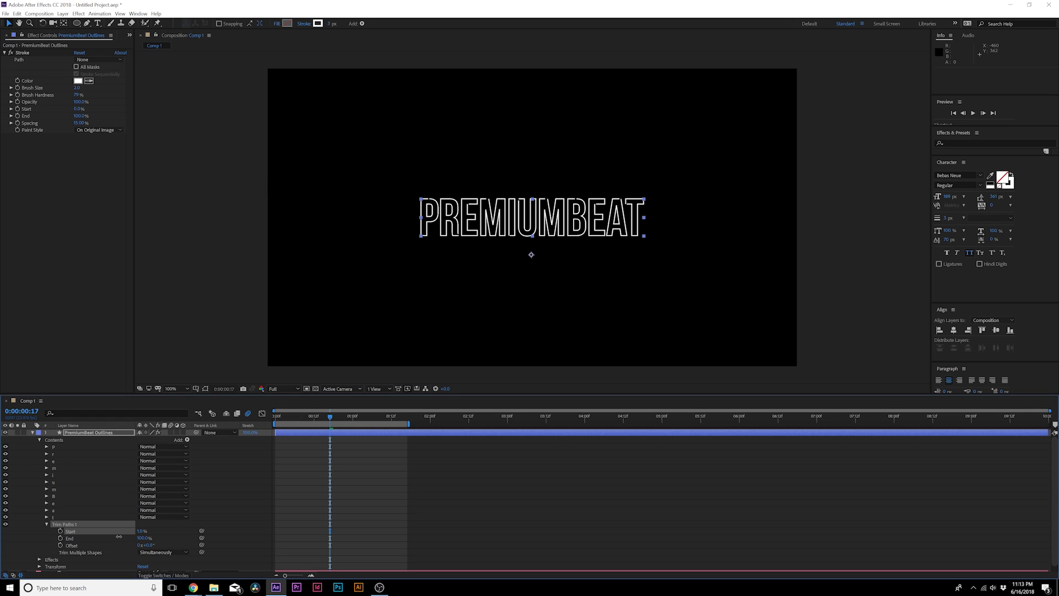
left_click(83, 435)
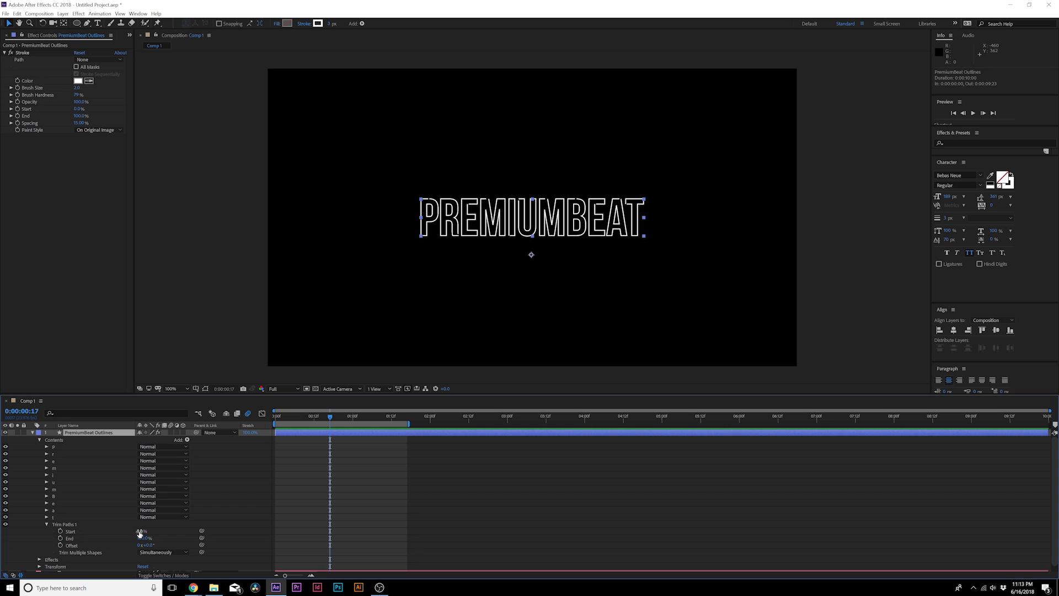
mouse_move(140, 533)
left_mouse_down()
mouse_move(168, 533)
mouse_move(140, 533)
left_mouse_up()
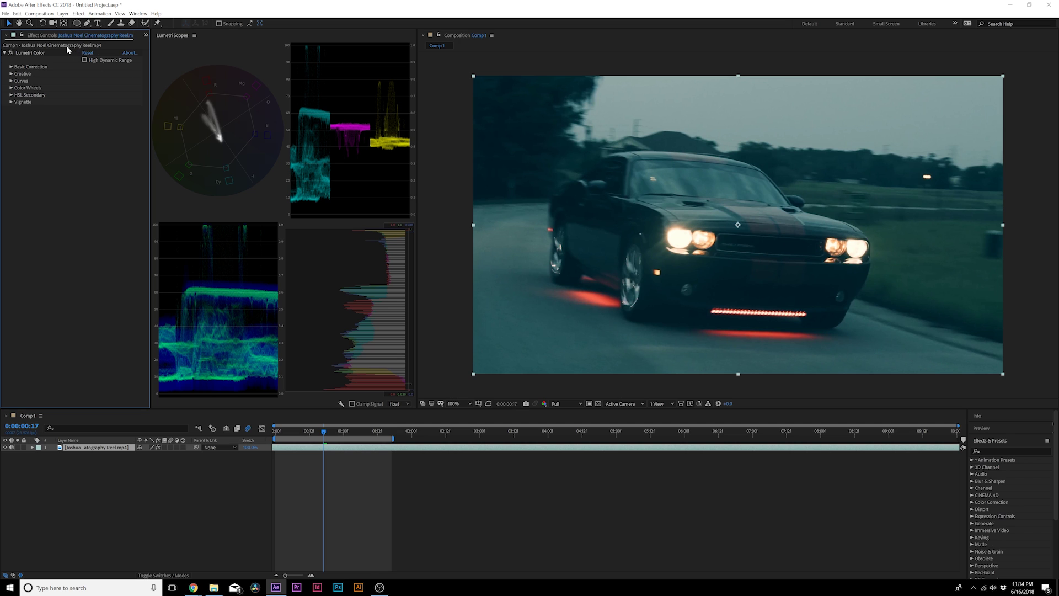
Raise the Contrast in Lumetri Color's Basic Correction on the car footage to about 87
left_click(10, 66)
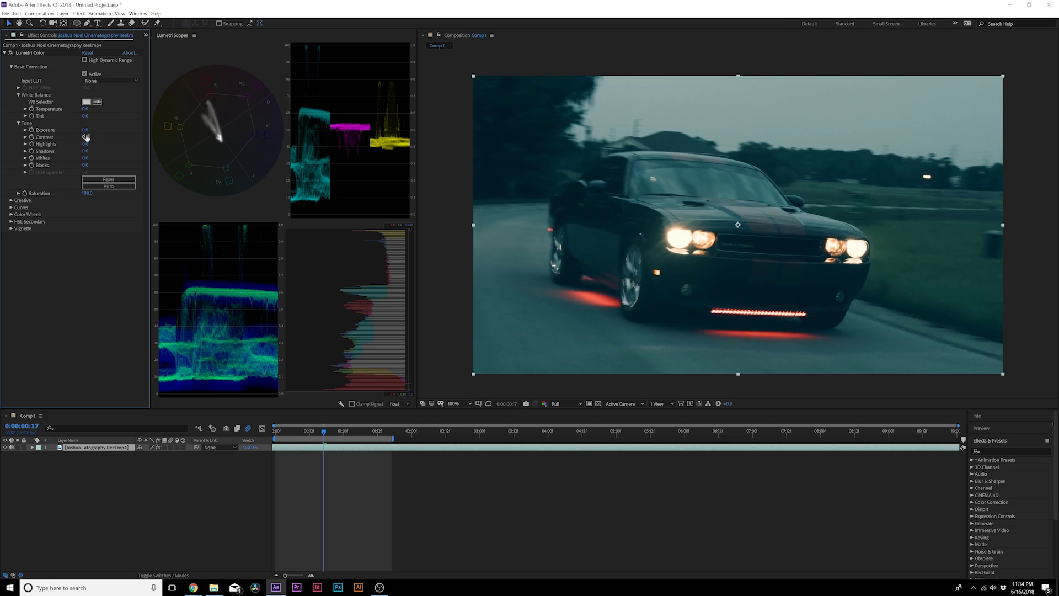
left_click_drag(86, 138, 145, 149)
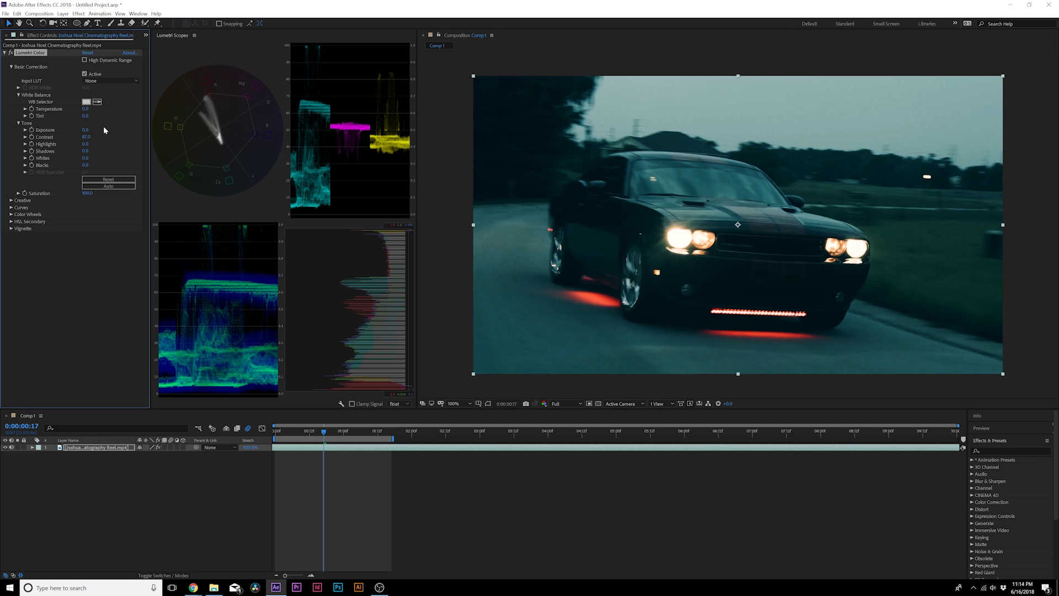
mouse_move(86, 139)
left_mouse_down()
mouse_move(54, 137)
mouse_move(83, 144)
left_mouse_up()
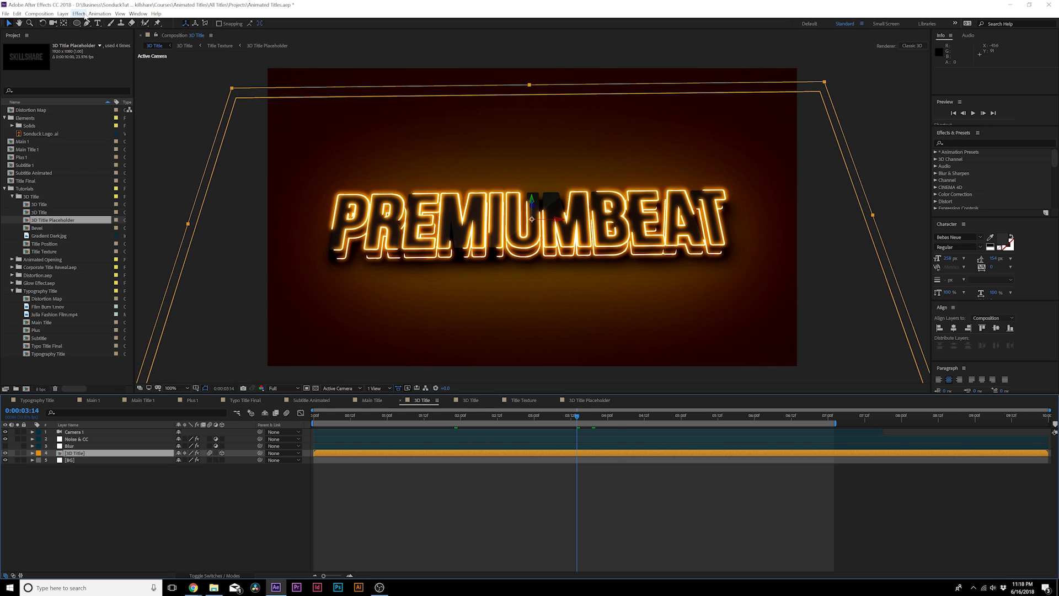
Inspect the 3D Title's nested compositions down through Title Position to 3D Title Placeholder, and return to the main 3D Title composition
left_click(207, 512)
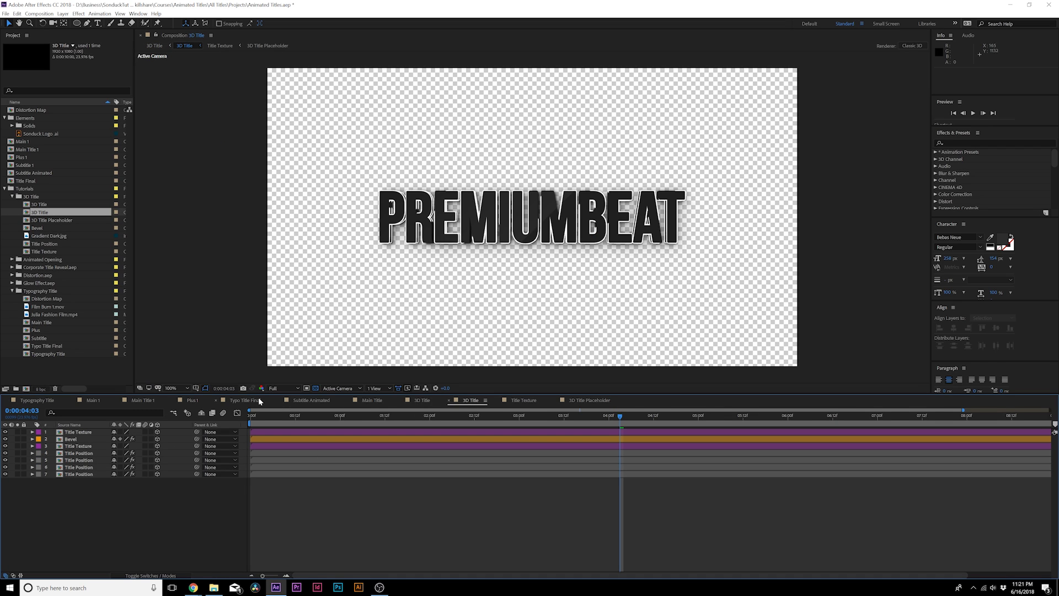
double_click(71, 453)
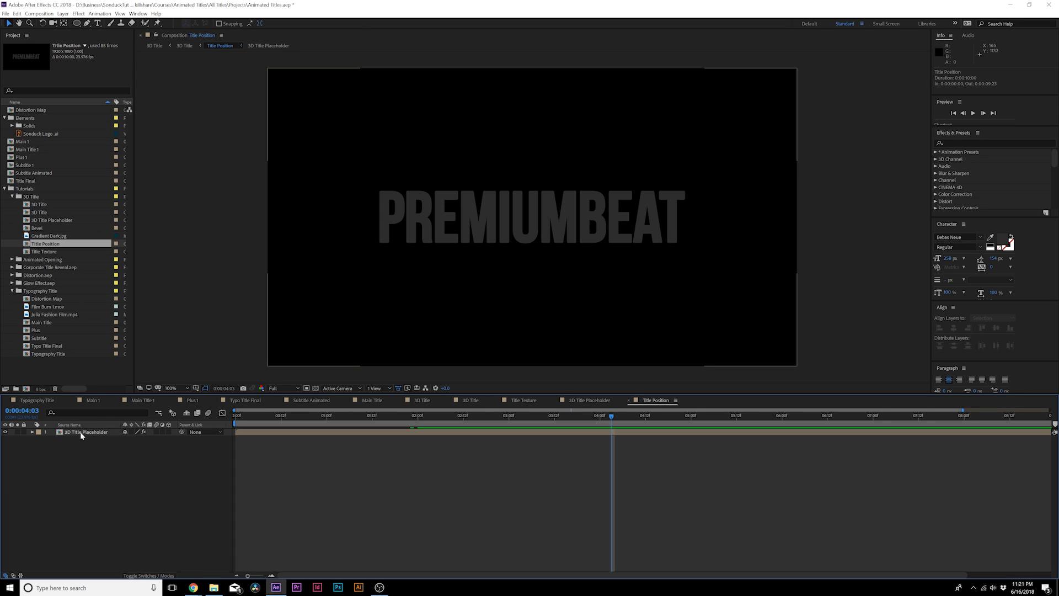
double_click(81, 431)
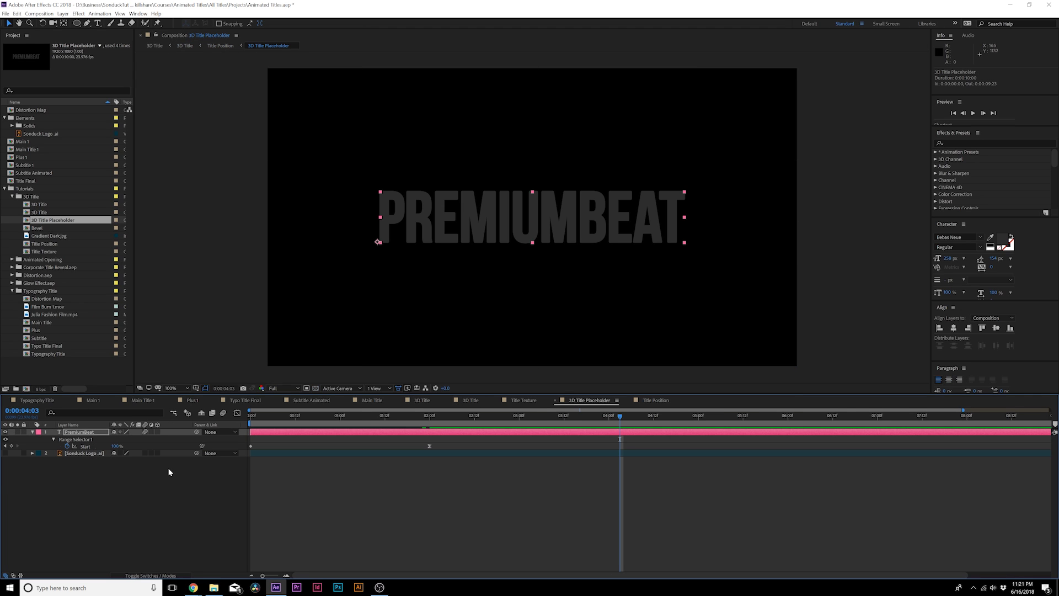
left_click(420, 400)
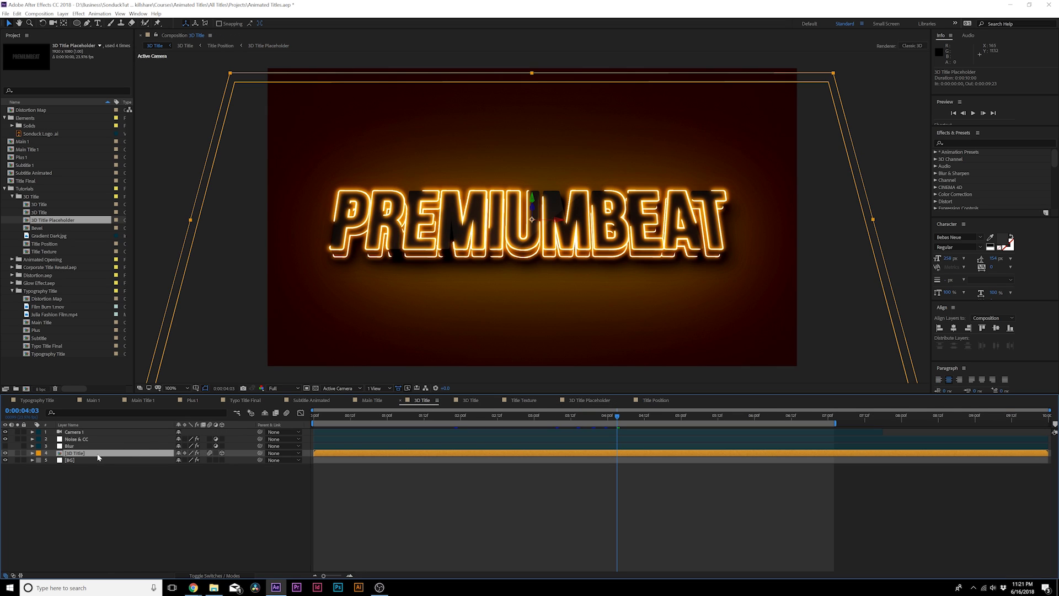
double_click(80, 453)
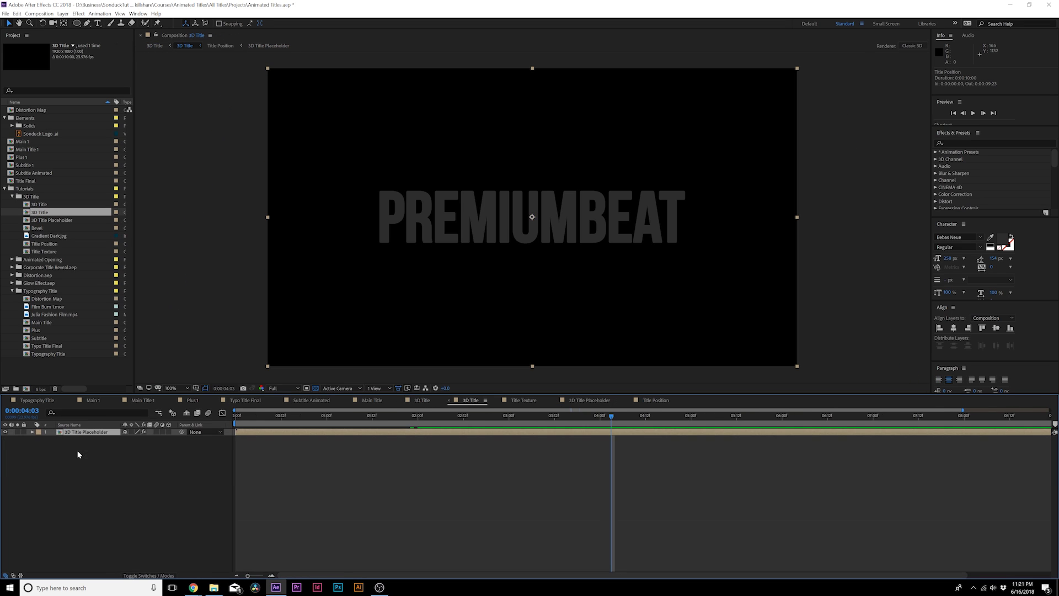
double_click(83, 432)
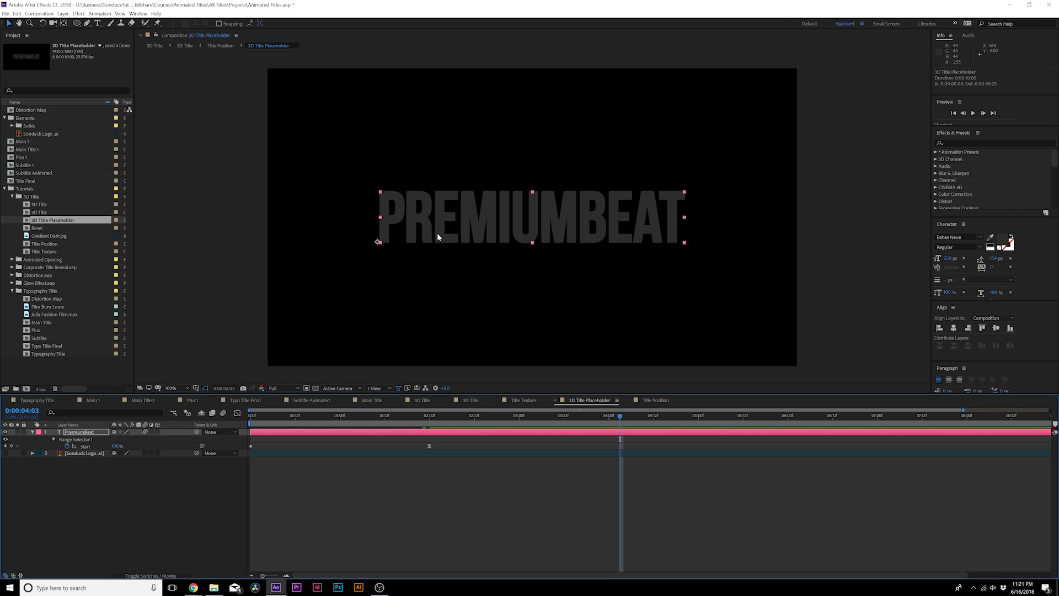
left_click(423, 402)
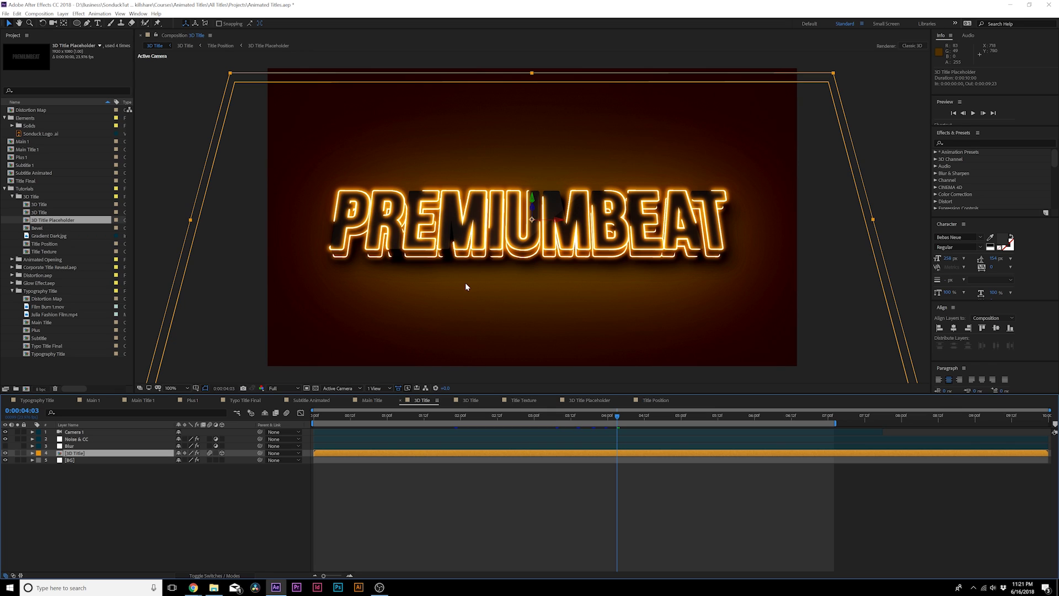
Inspect the Bevel composition inside 3D Title and its nested Title Position and 3D Title Placeholder, and return to the main composition
double_click(77, 453)
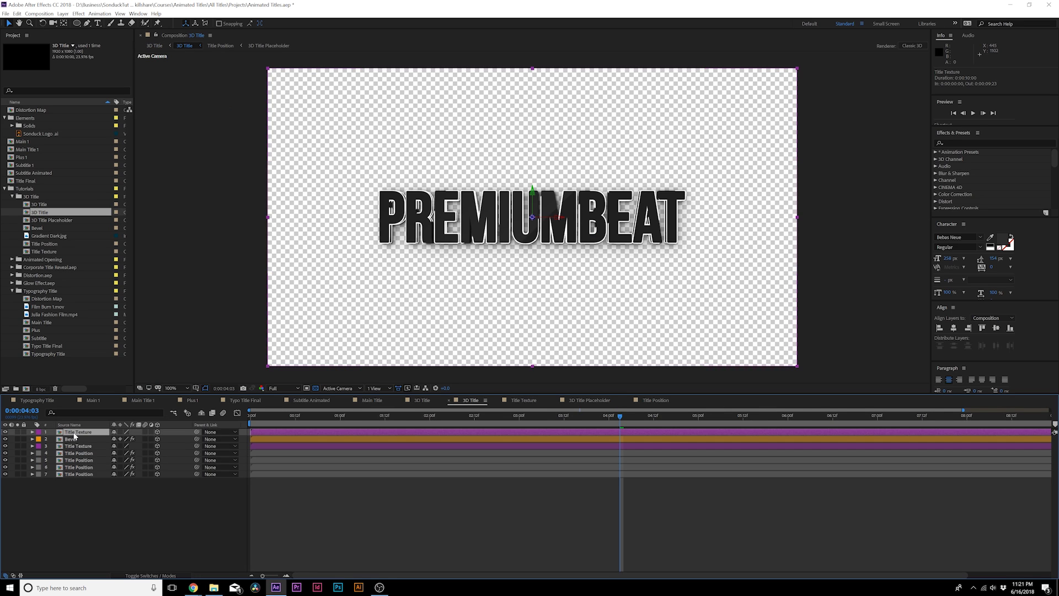
double_click(72, 439)
scroll(77, 497, "down", 10)
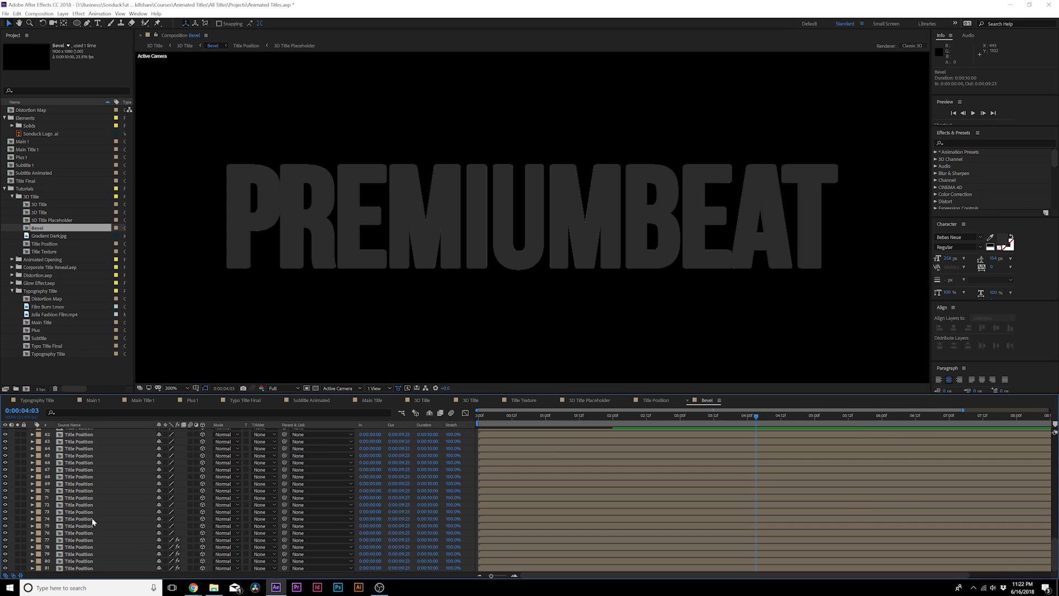
double_click(78, 468)
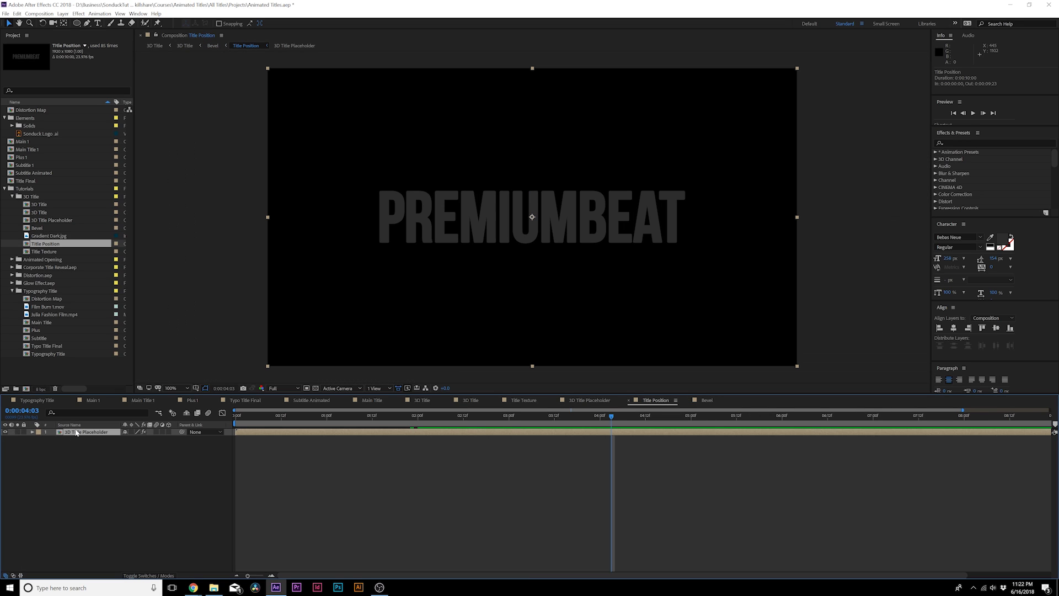
double_click(76, 432)
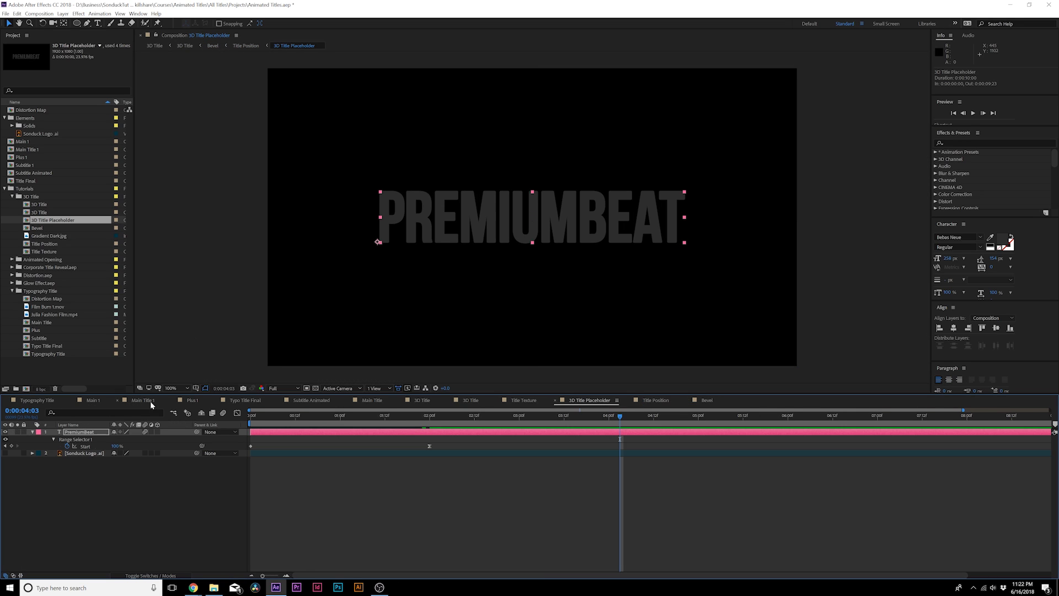
left_click(420, 401)
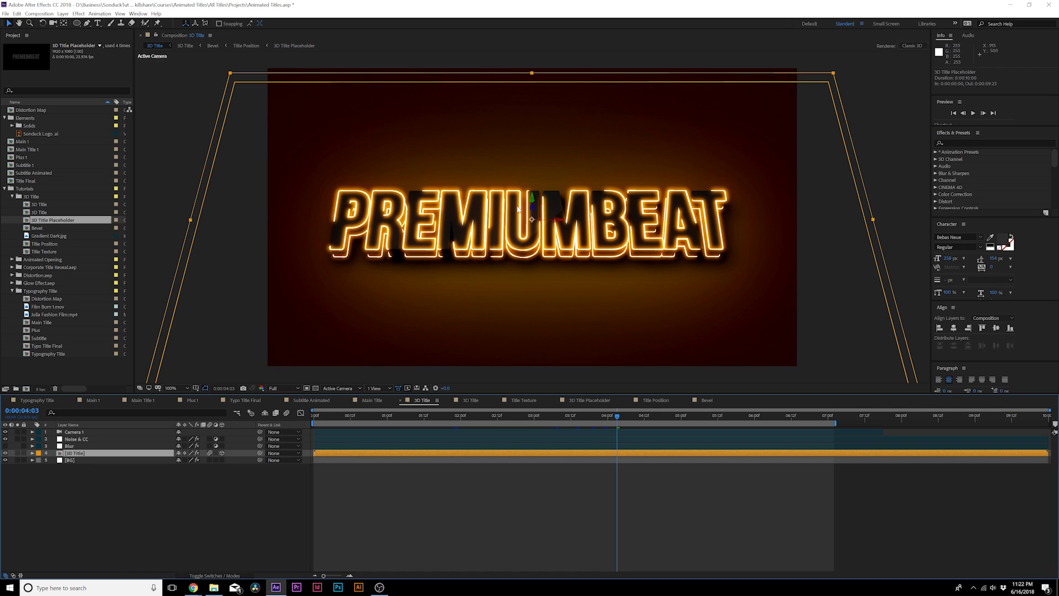
left_click(62, 13)
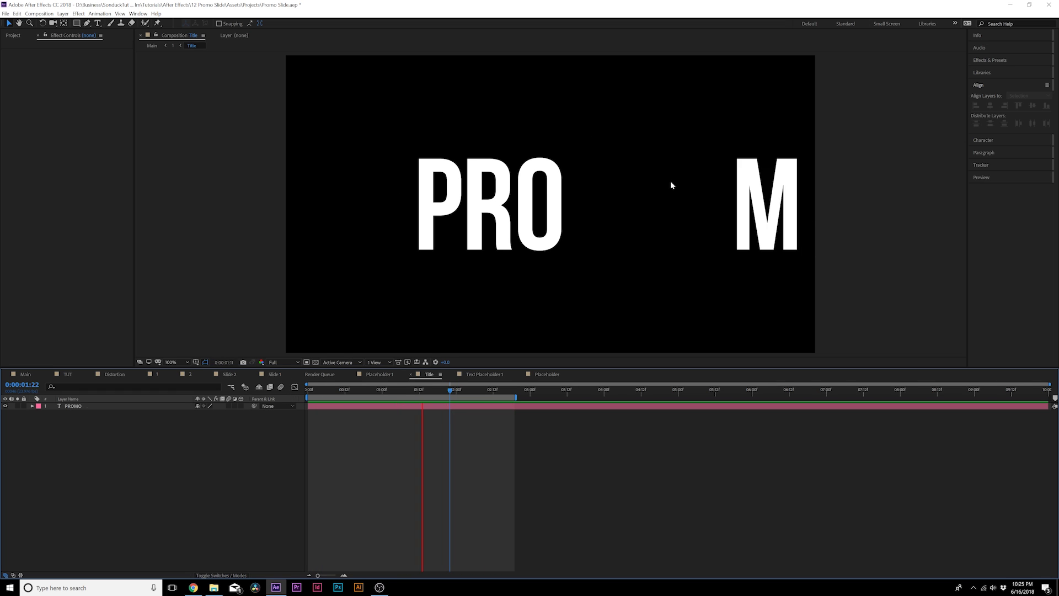
Turn on motion blur for the PROMO text layer and enable it for the Title composition
left_click(228, 406)
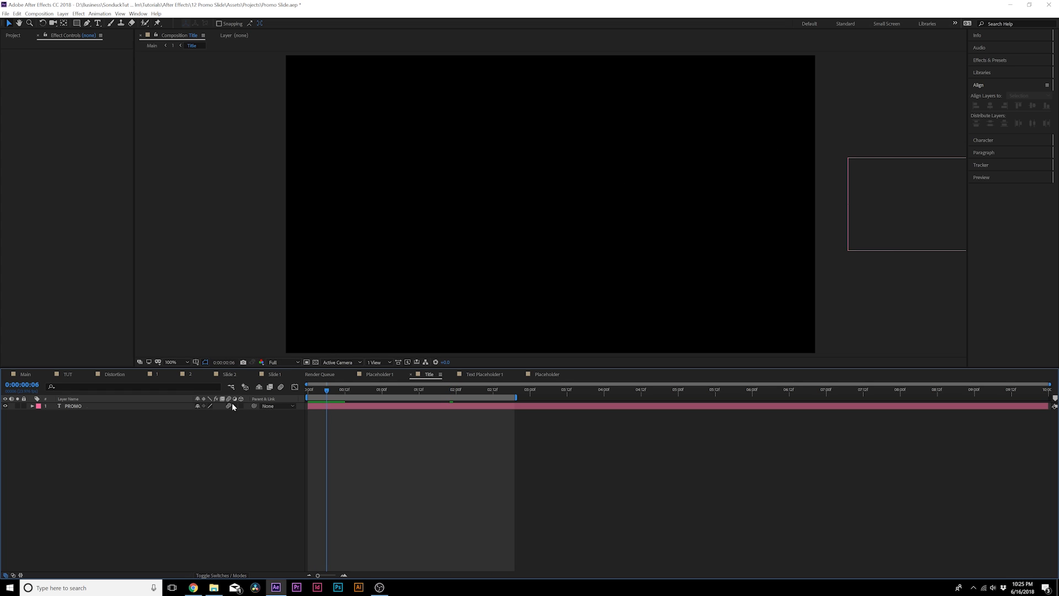
left_click(281, 386)
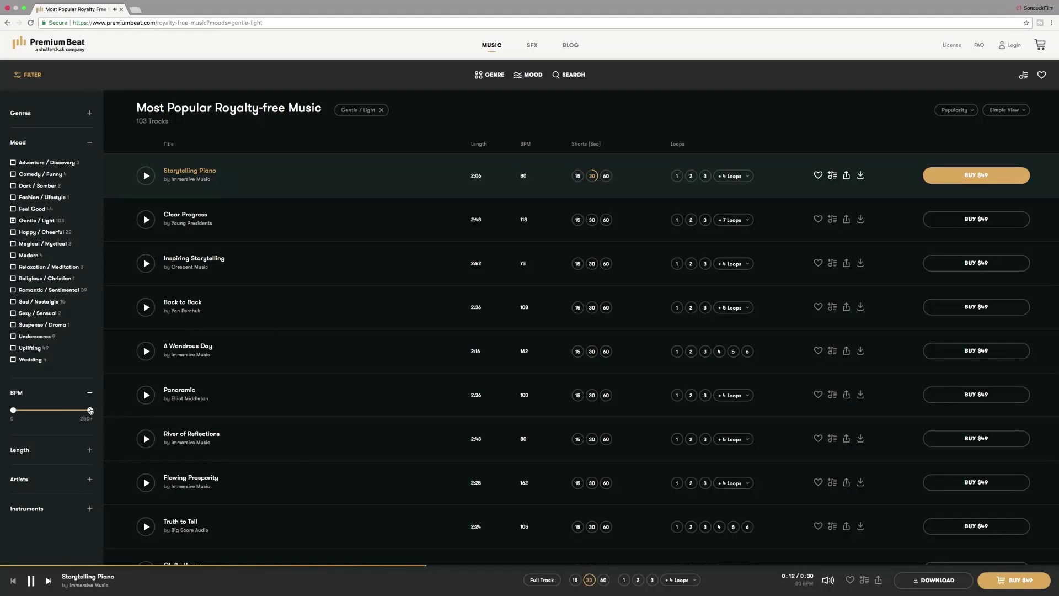
On the PremiumBeat music page, filter the Gentle / Light tracks to 97-169 BPM and look through the Instruments, Length and Artists filters
left_click_drag(91, 410, 65, 410)
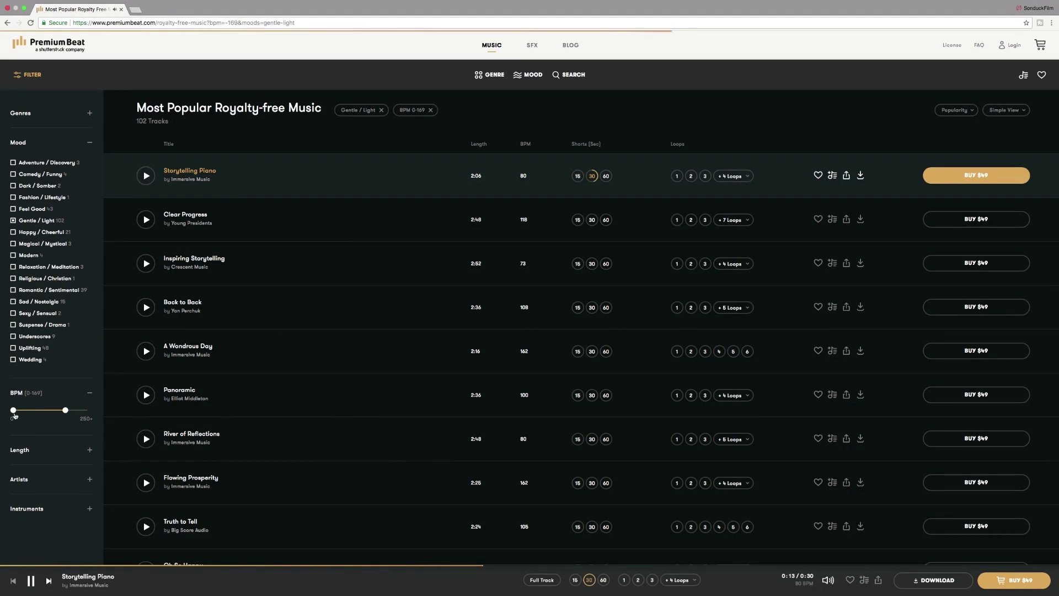
left_click_drag(14, 410, 43, 410)
left_click(36, 449)
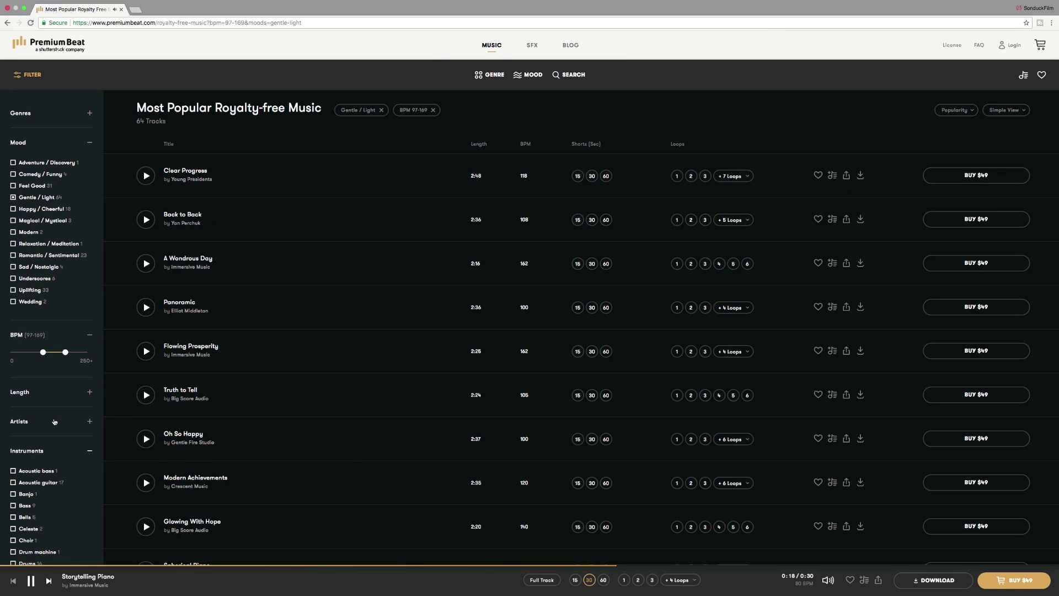
left_click(65, 391)
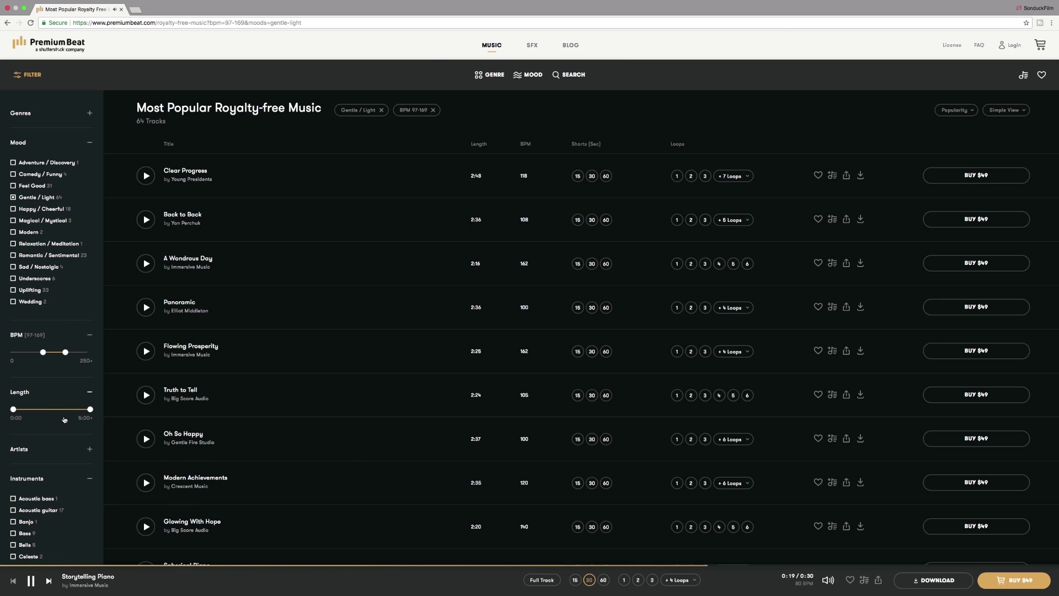
left_click(49, 456)
scroll(55, 453, "down", 3)
scroll(55, 453, "up", 3)
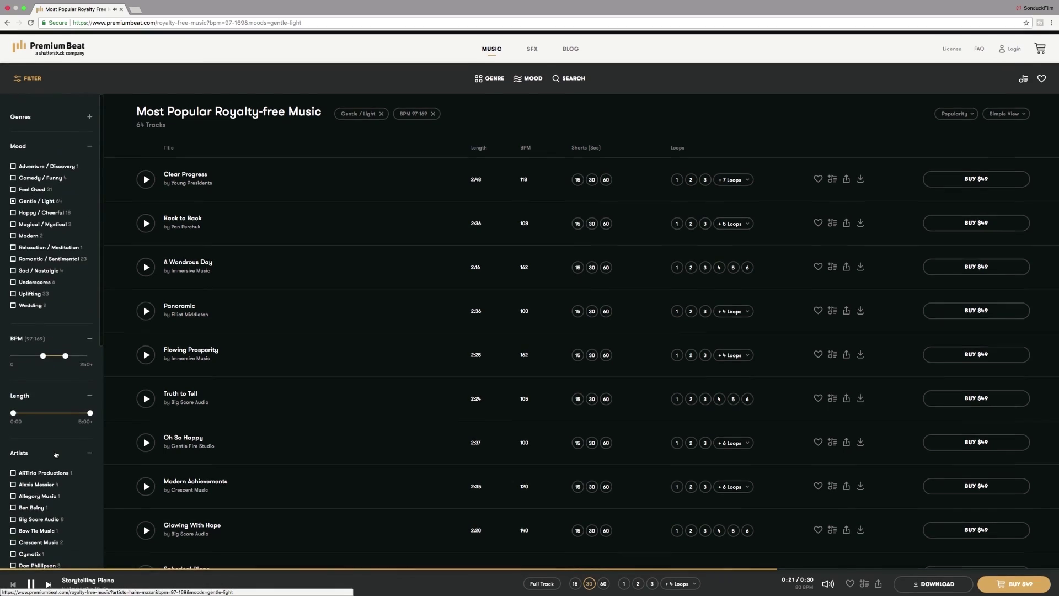
Browse the music moods and open the Dark / Somber track listing
left_click(587, 75)
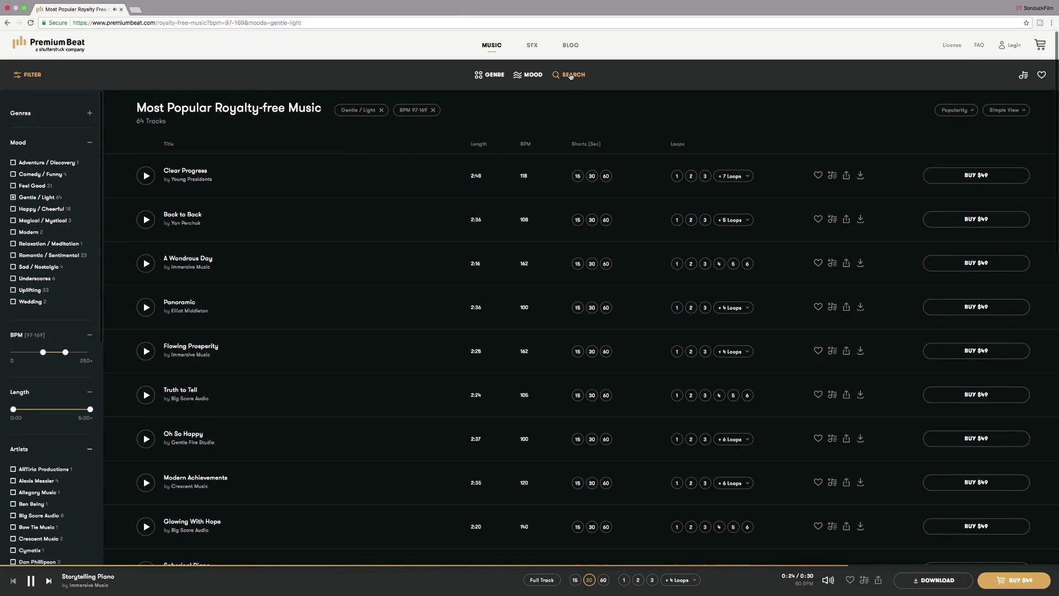
left_click(538, 75)
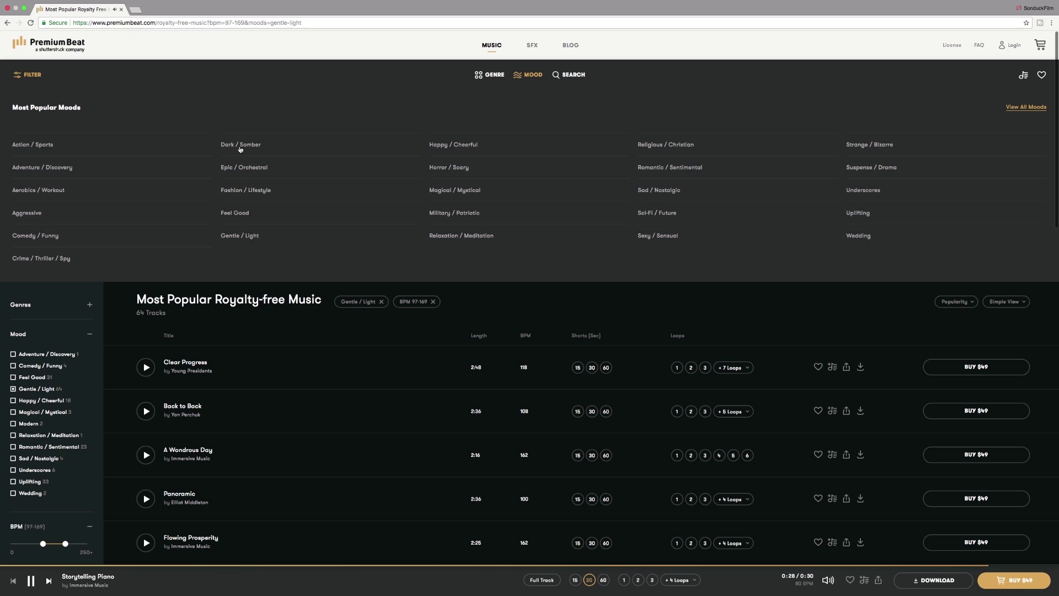
left_click(241, 145)
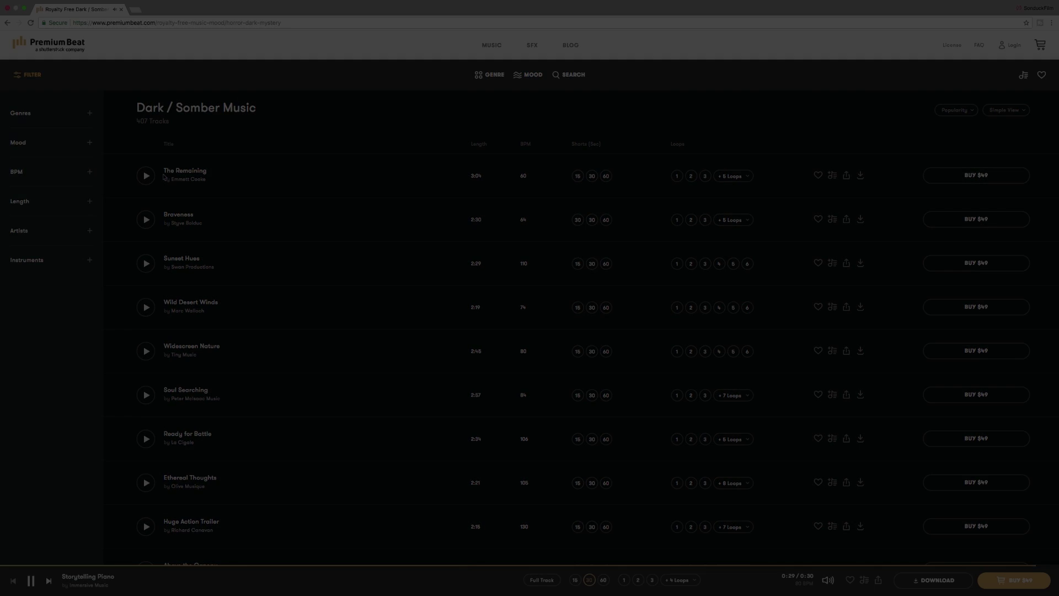